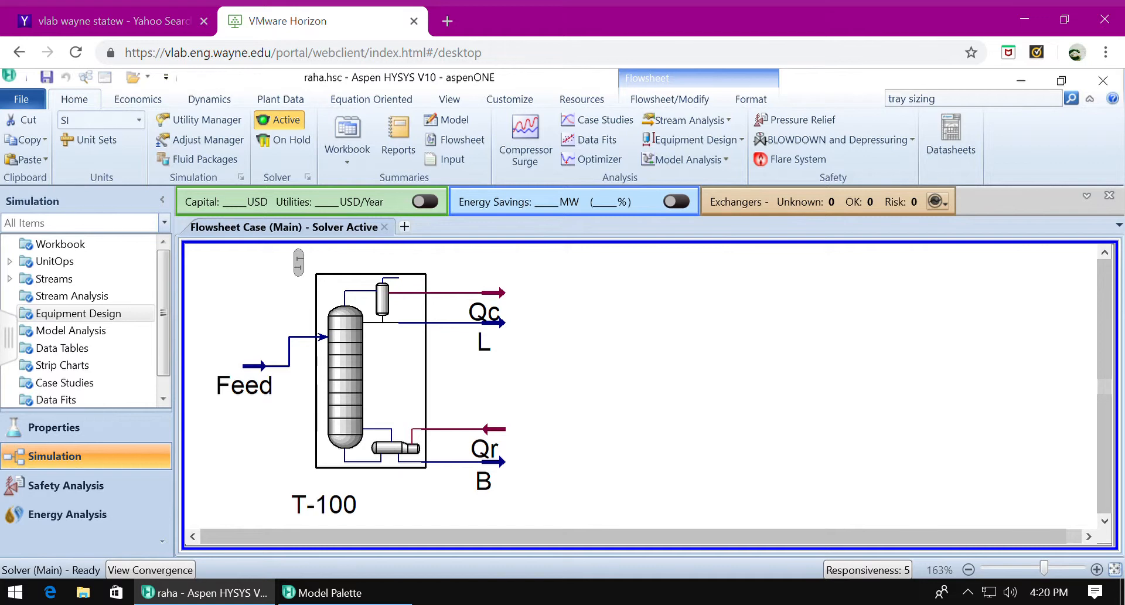
- Review the design connections of the existing distillation column T-100, including its condenser type, stages and pressures
left_click(350, 432)
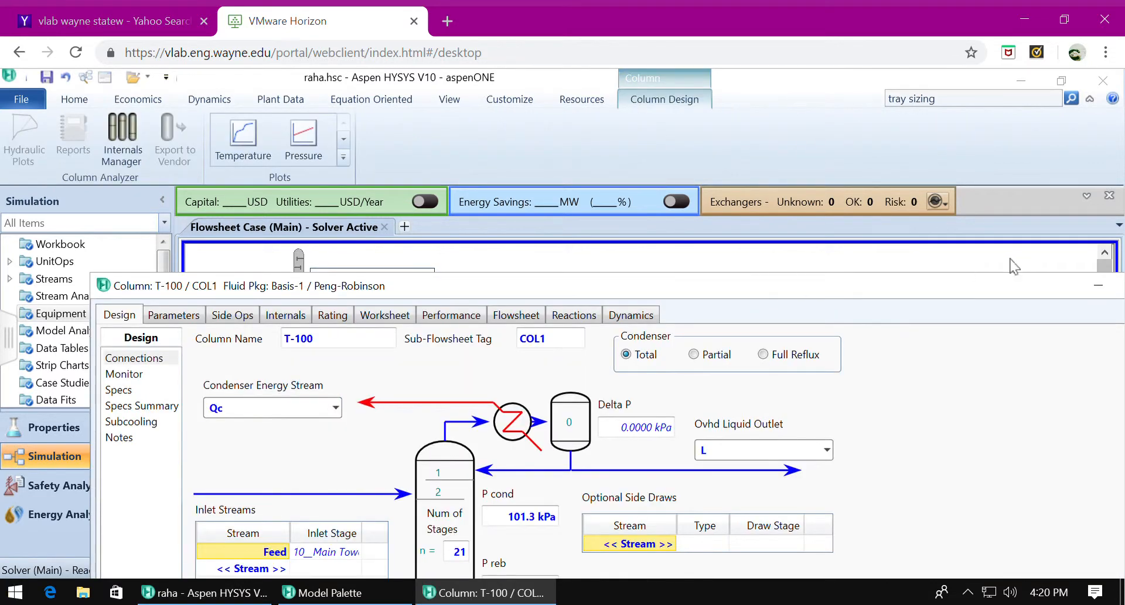
left_click_drag(1048, 291, 1002, 110)
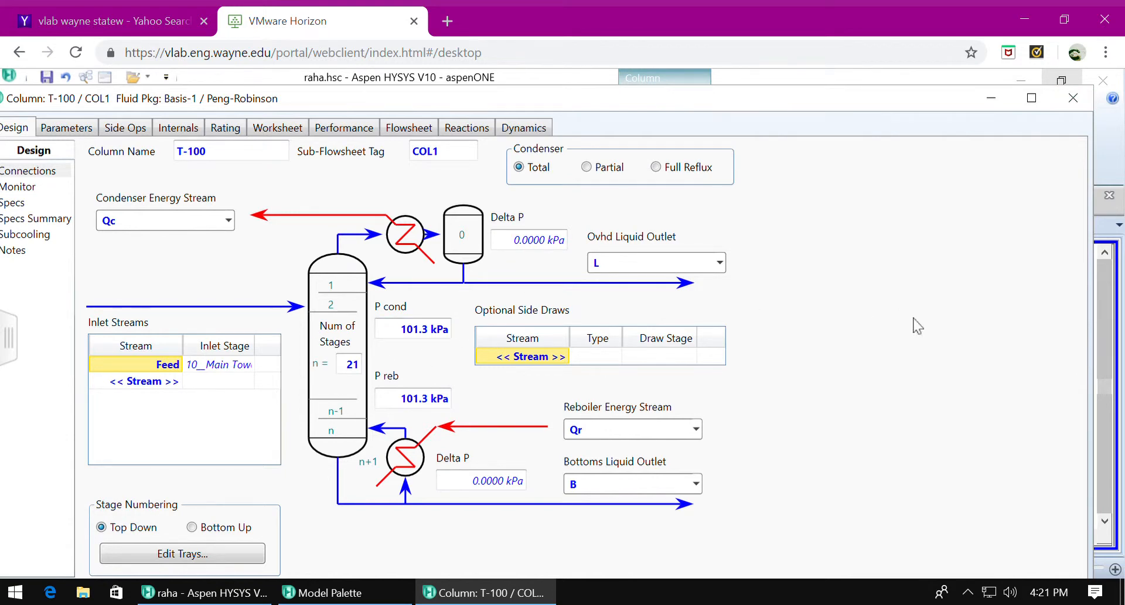
left_click(1073, 98)
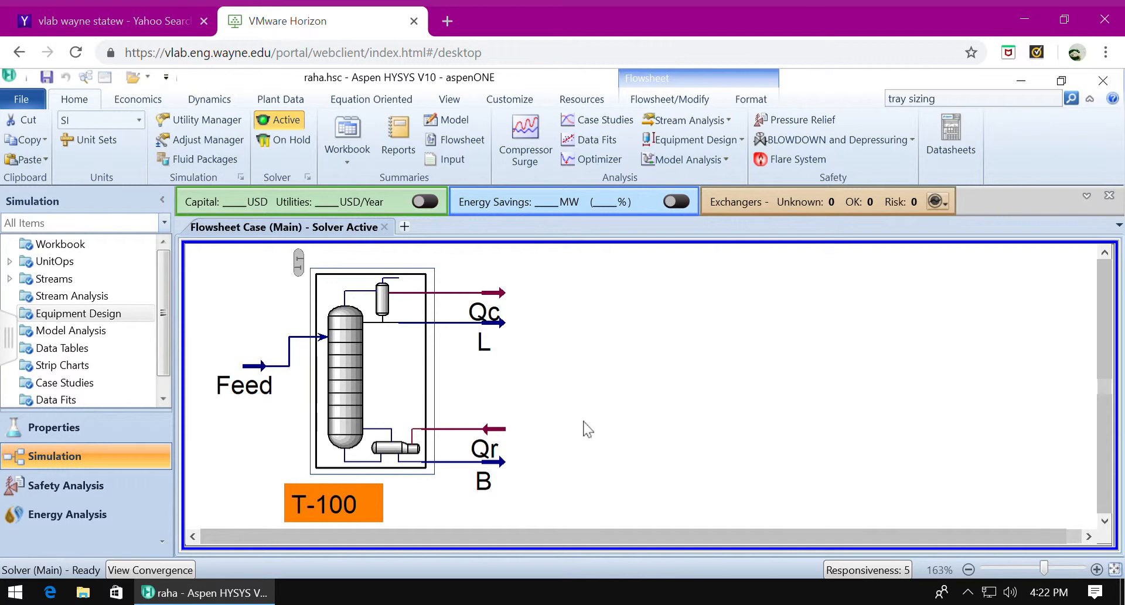
- Add a shortcut column to the empty area of the flowsheet beside column T-100
left_click(563, 421)
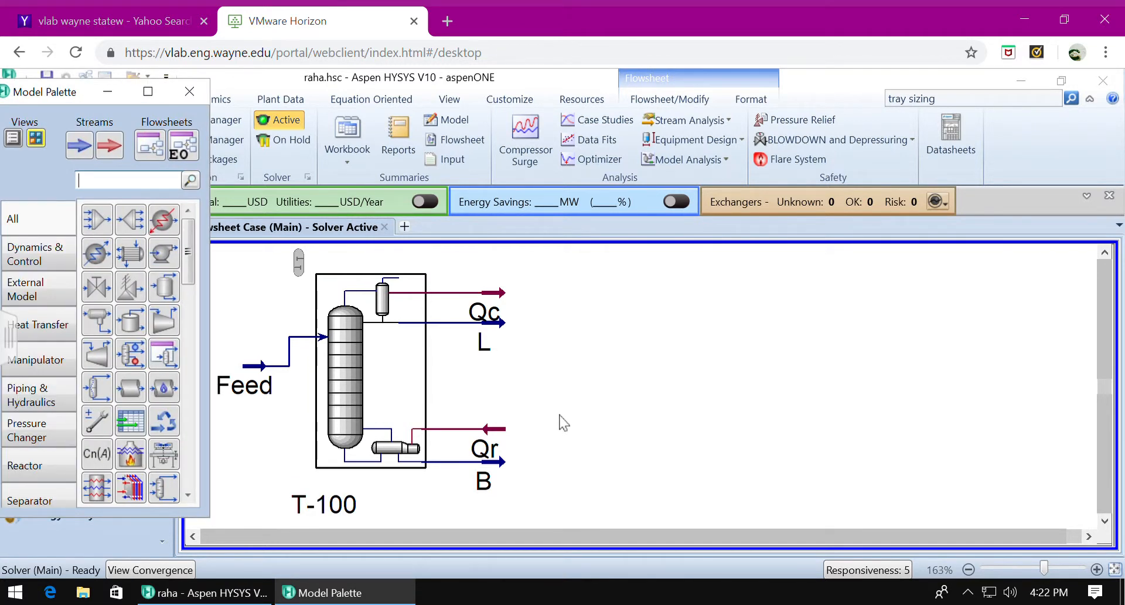
left_click(38, 501)
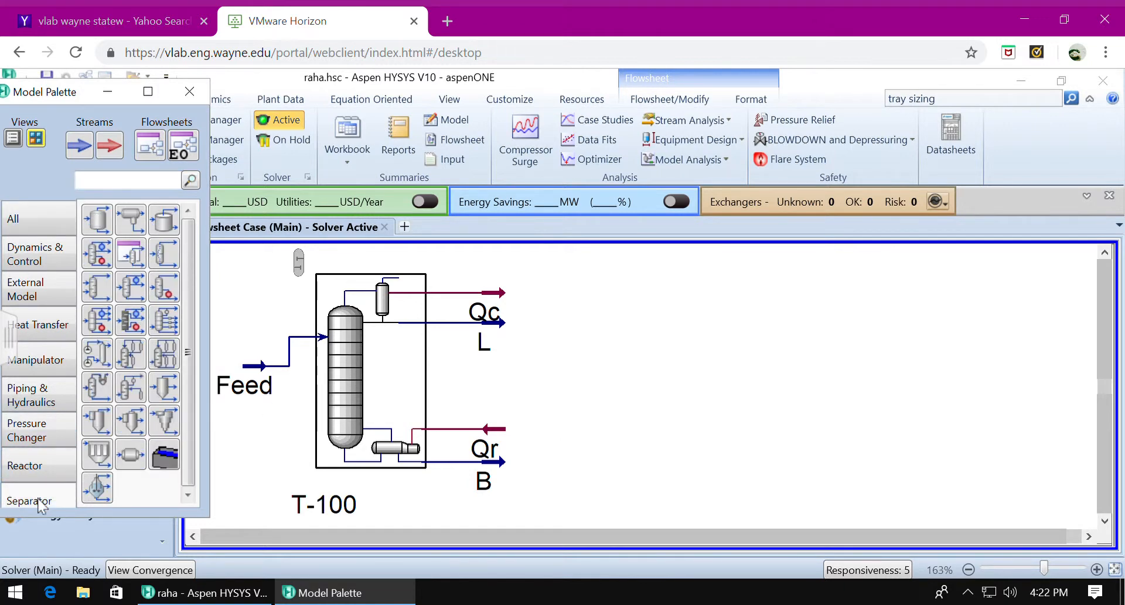
left_click(135, 317)
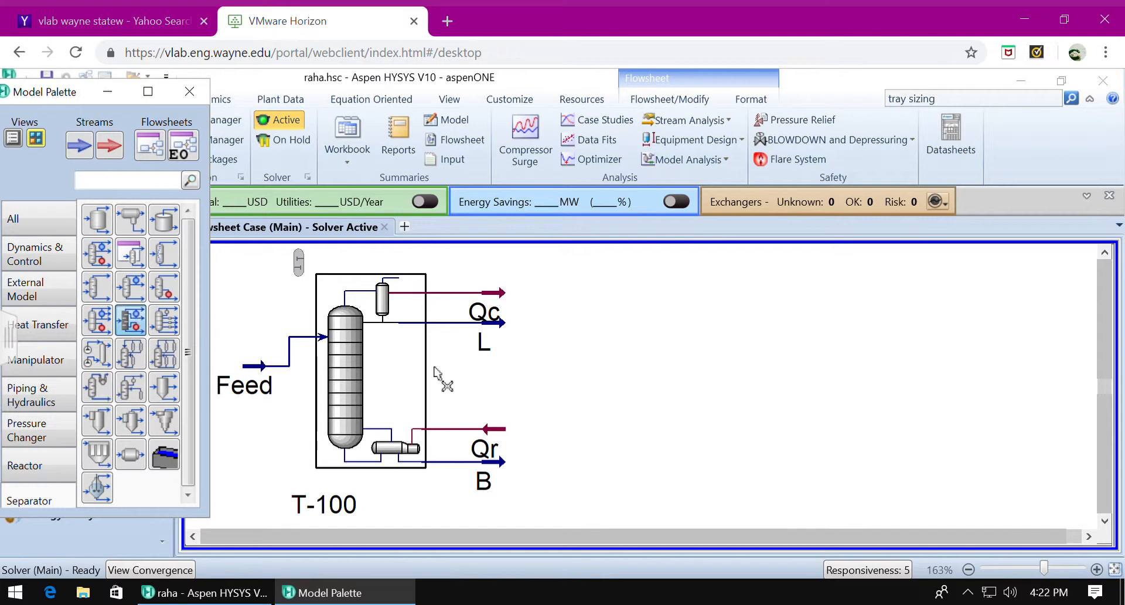
left_click(808, 401)
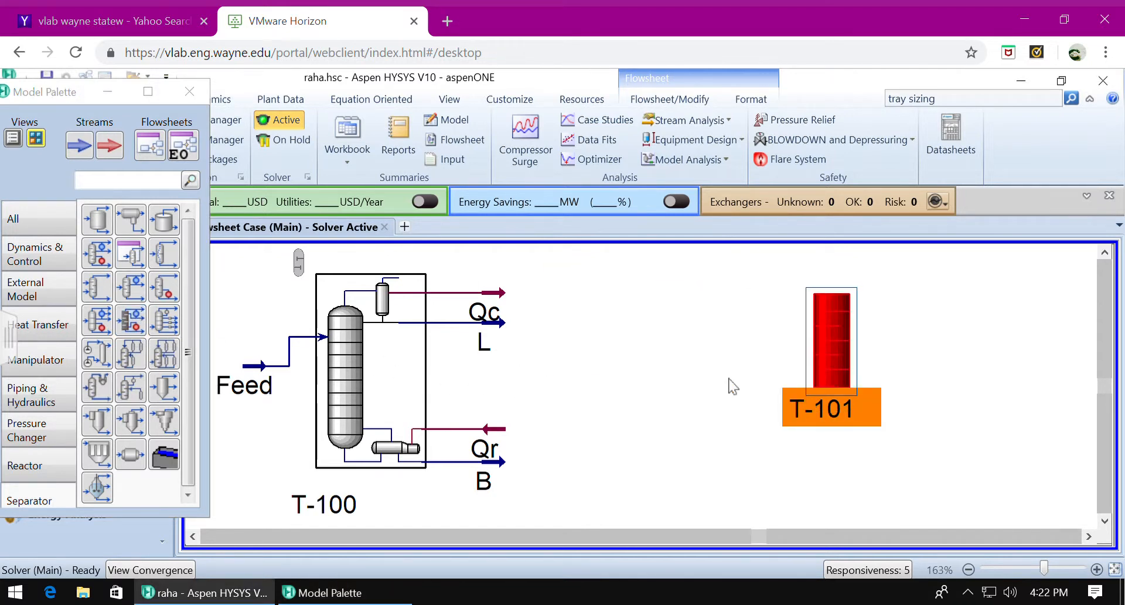
- Add a material stream next to the shortcut column and name it Feed2
left_click(79, 146)
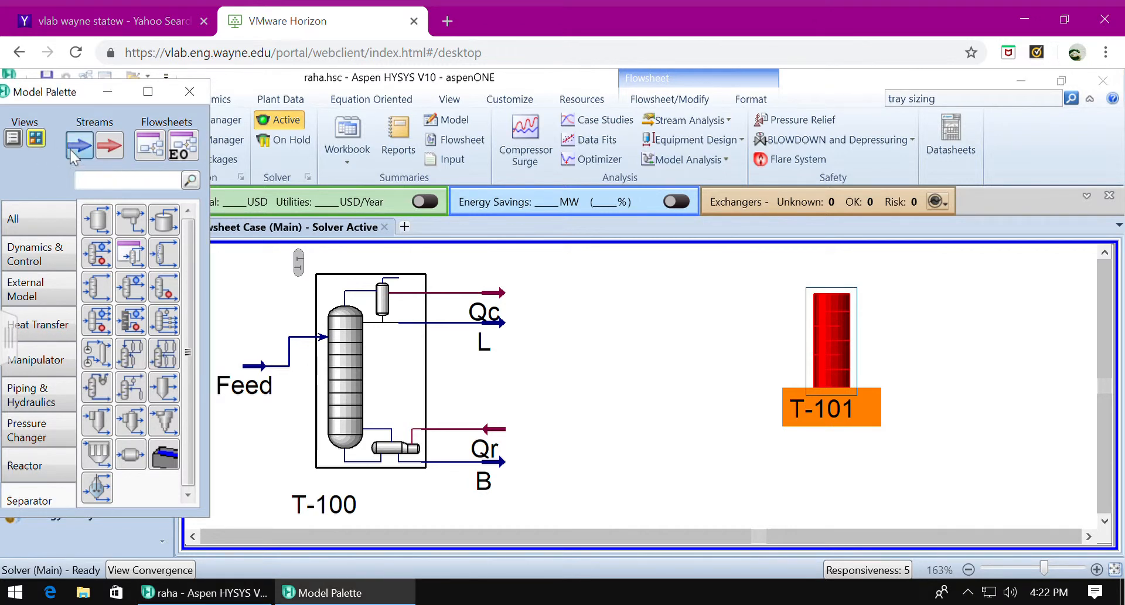
left_click(736, 344)
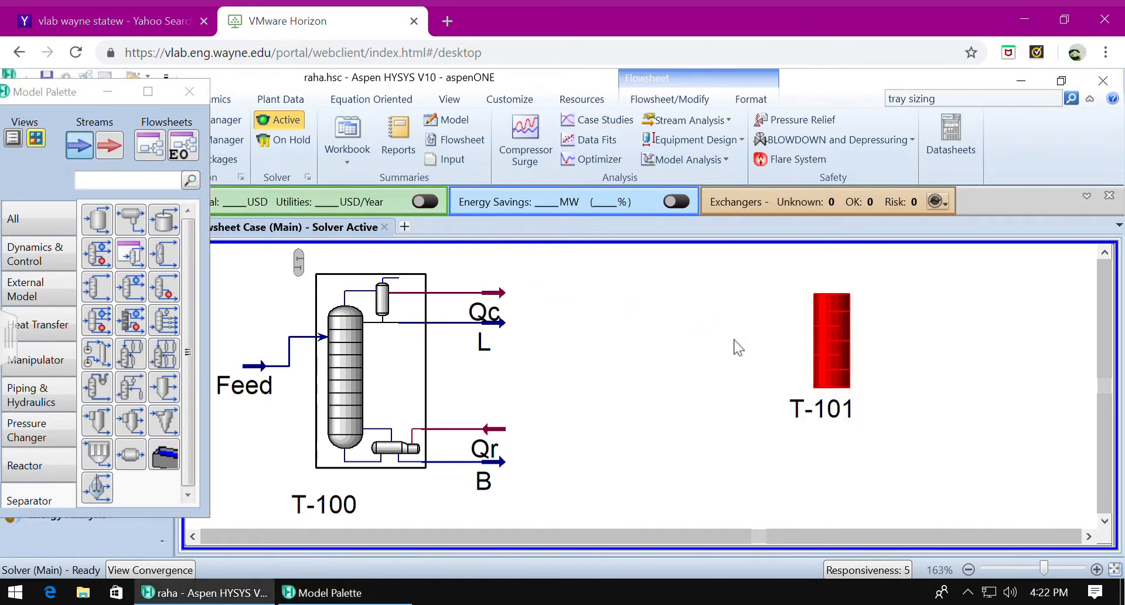
left_click(771, 300)
double_click(752, 333)
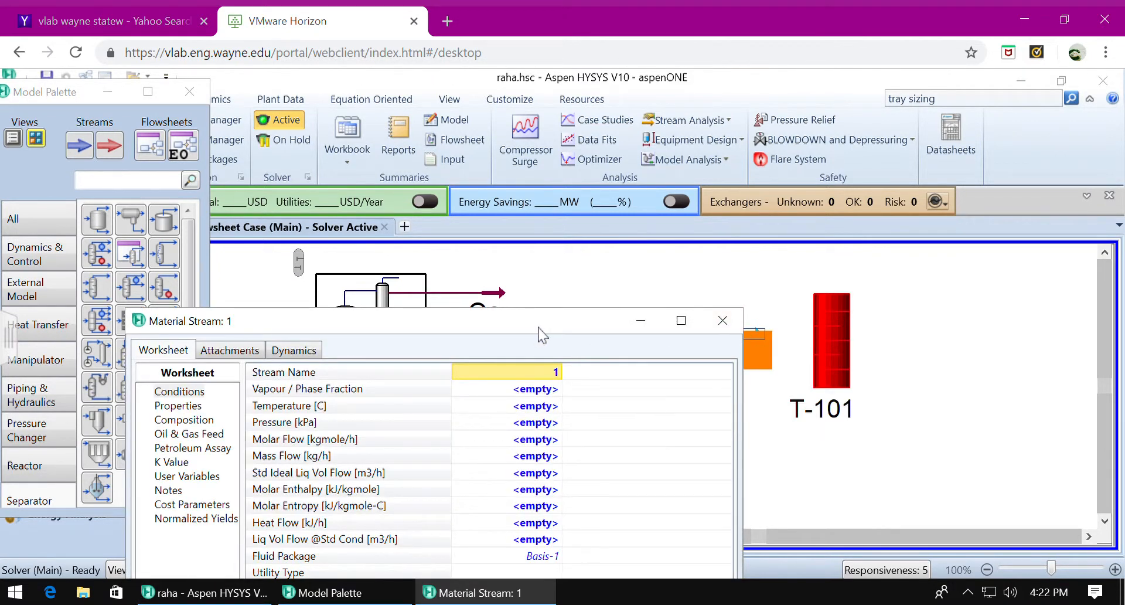
left_click_drag(541, 334, 614, 157)
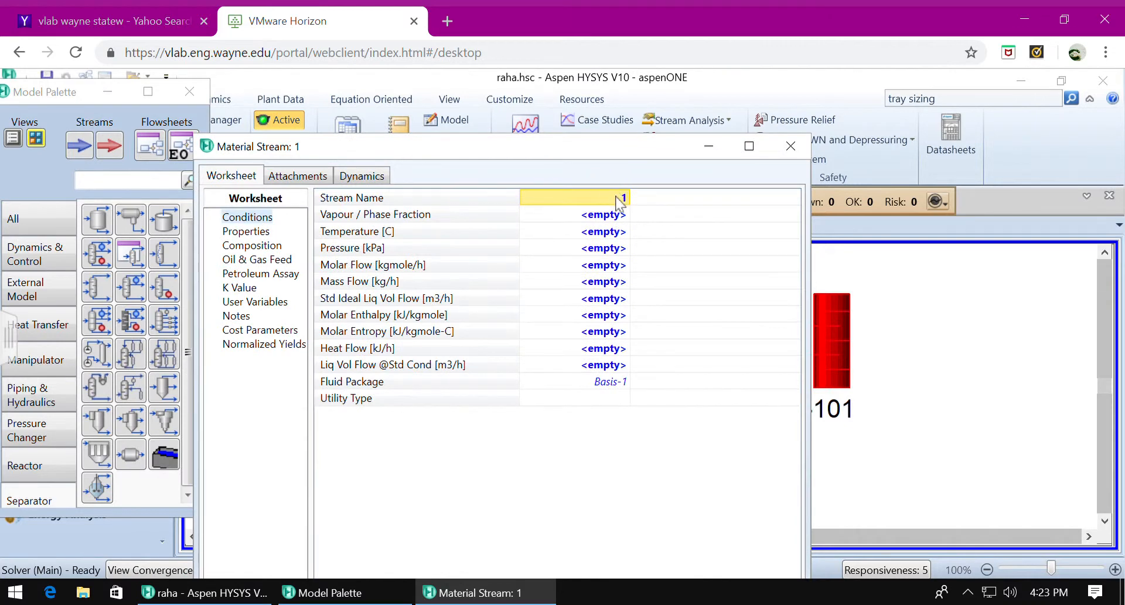
type("Feed2")
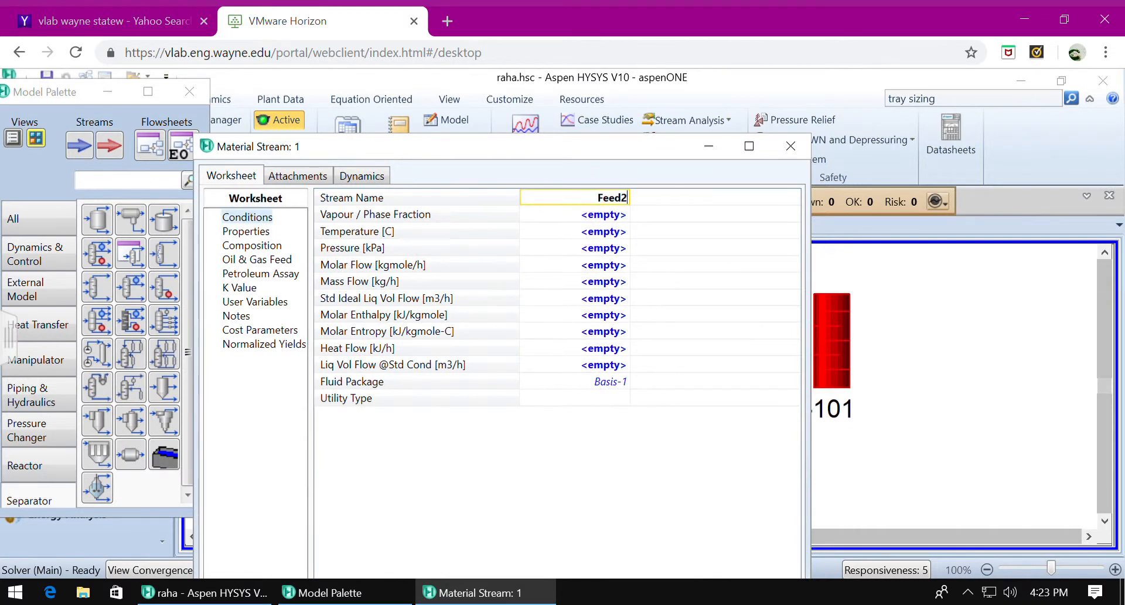
left_click(589, 230)
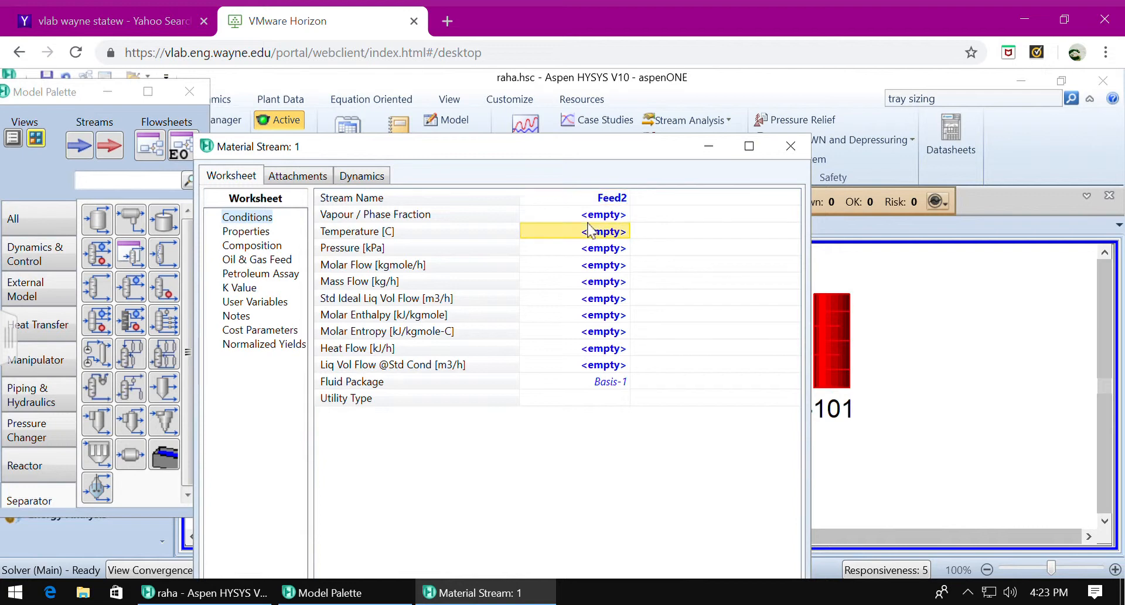
- Set Feed2's vapour fraction to 1, its pressure to 101.3 kPa and its molar flow to 100 kgmole/h
left_click(595, 217)
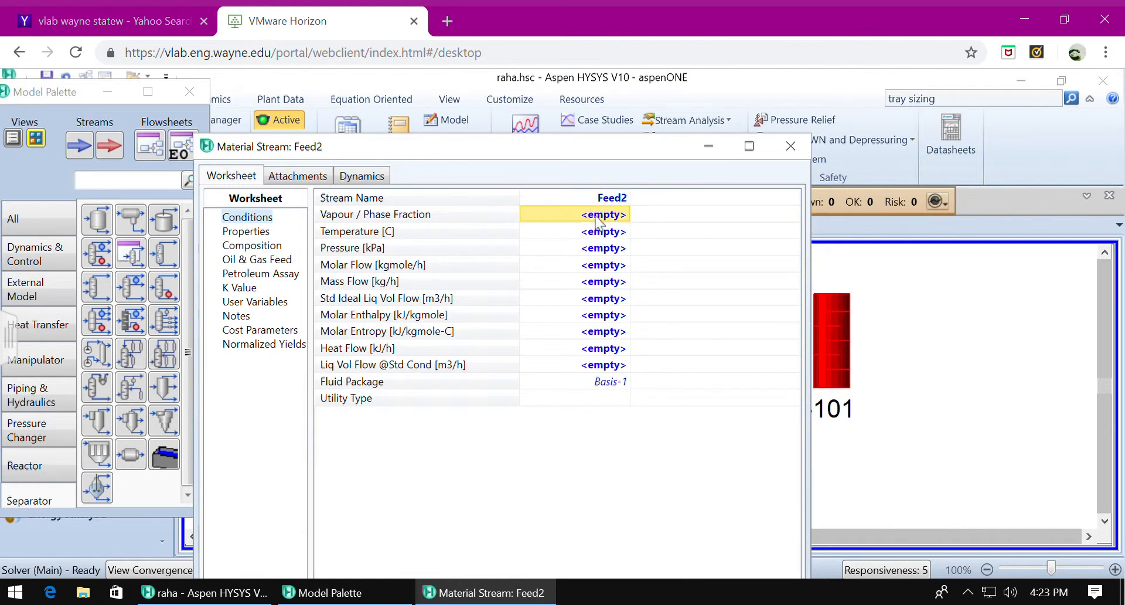
type("1")
left_click(597, 251)
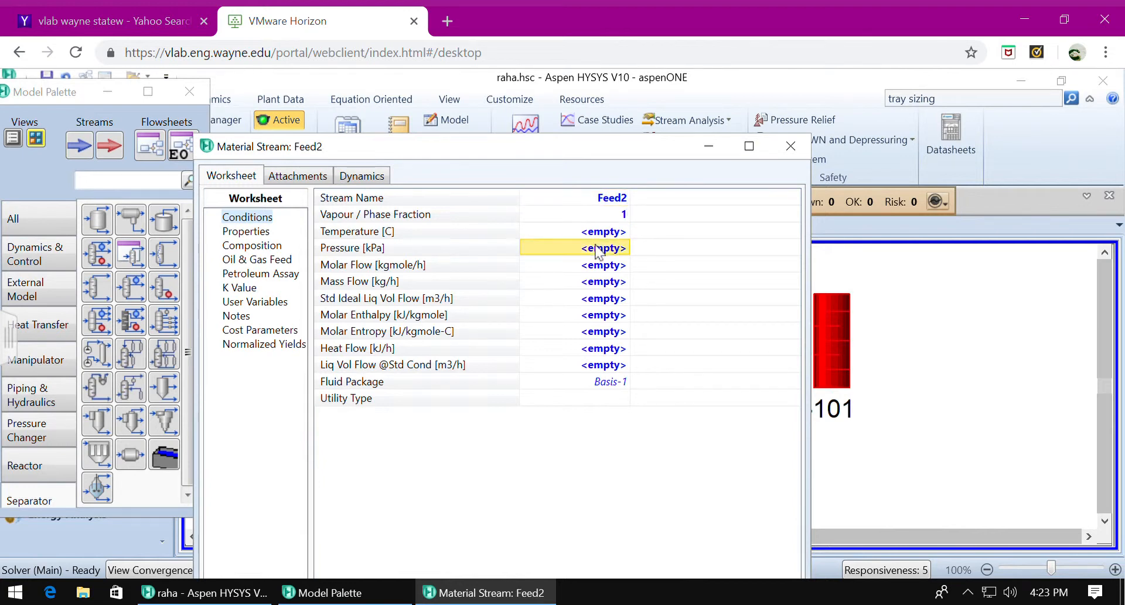
type("1")
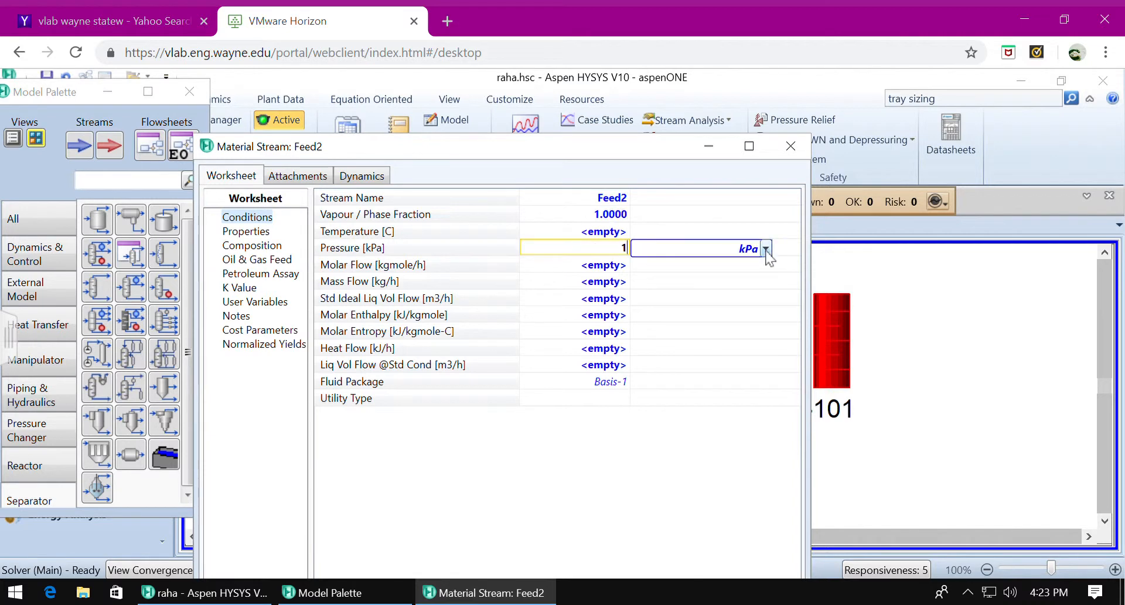
left_click(766, 249)
left_click(672, 397)
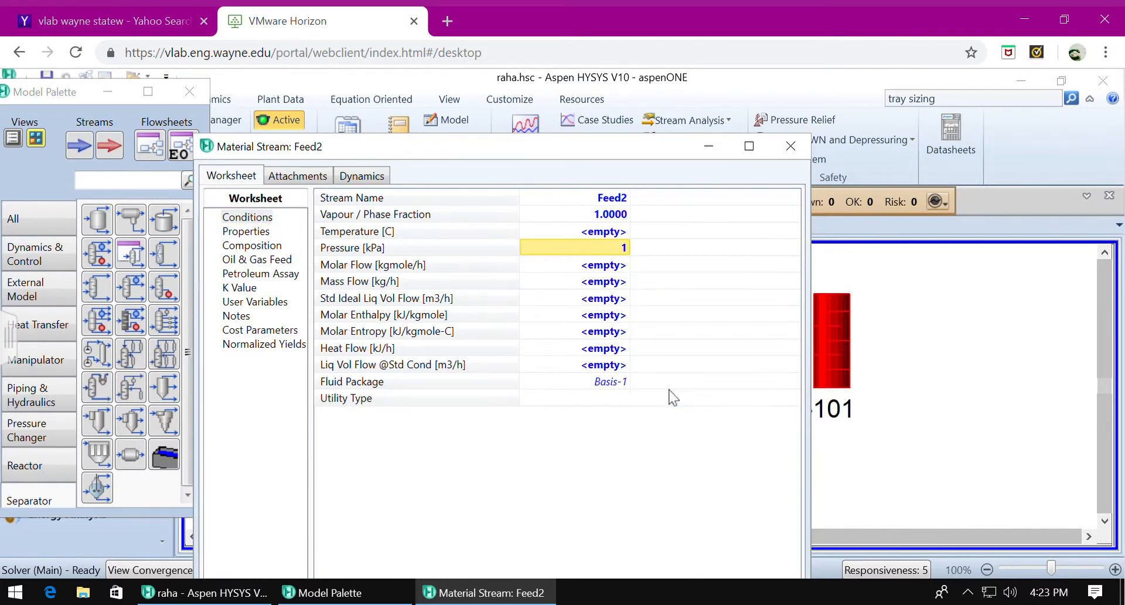
left_click(572, 266)
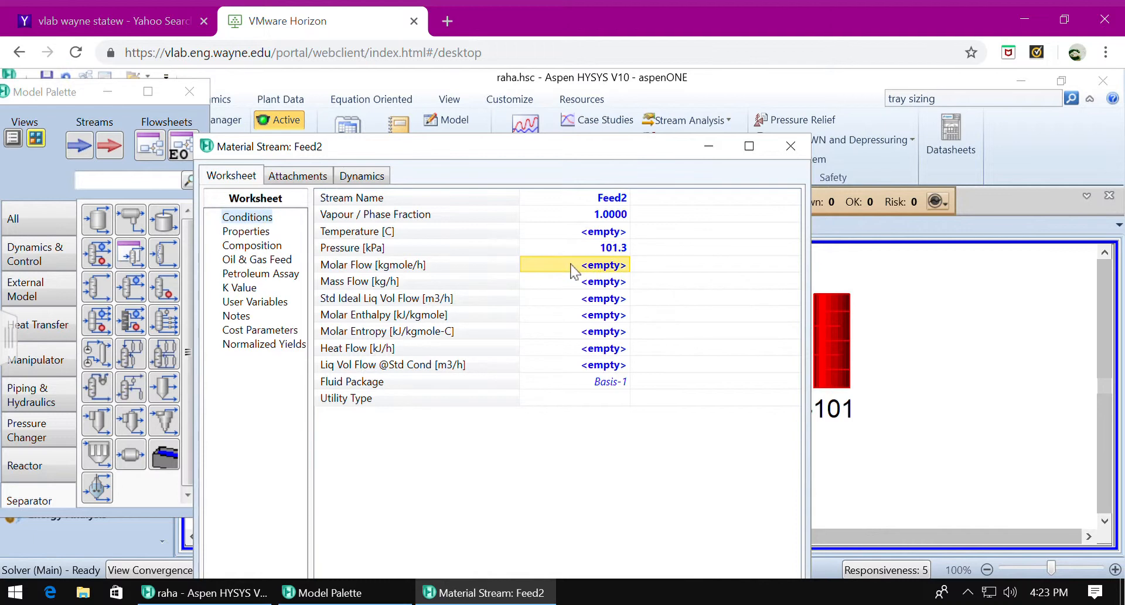
type("100")
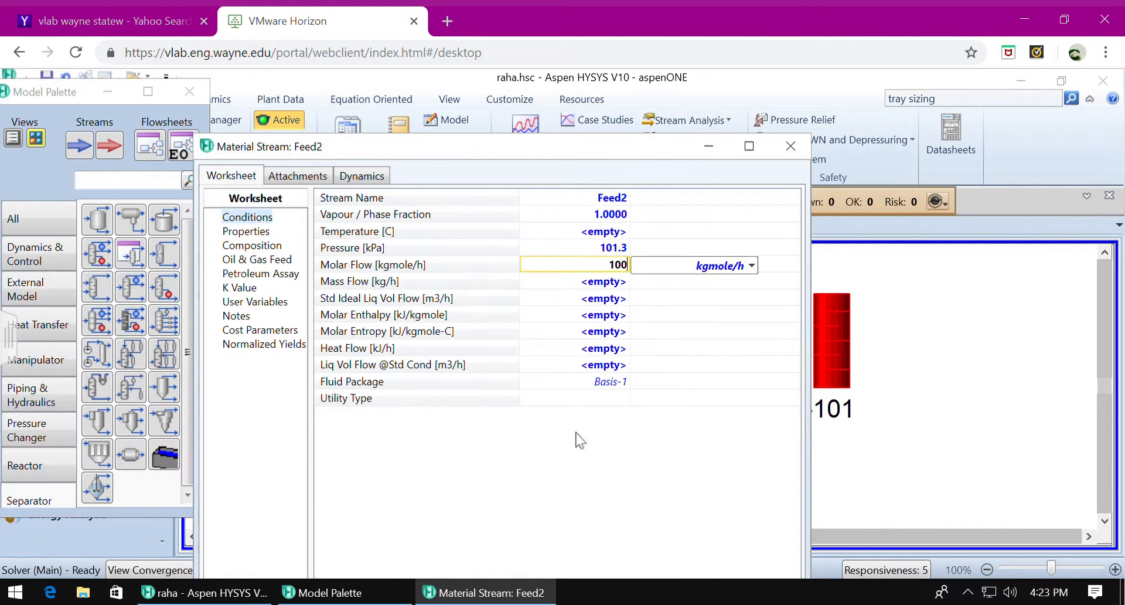
key("Return")
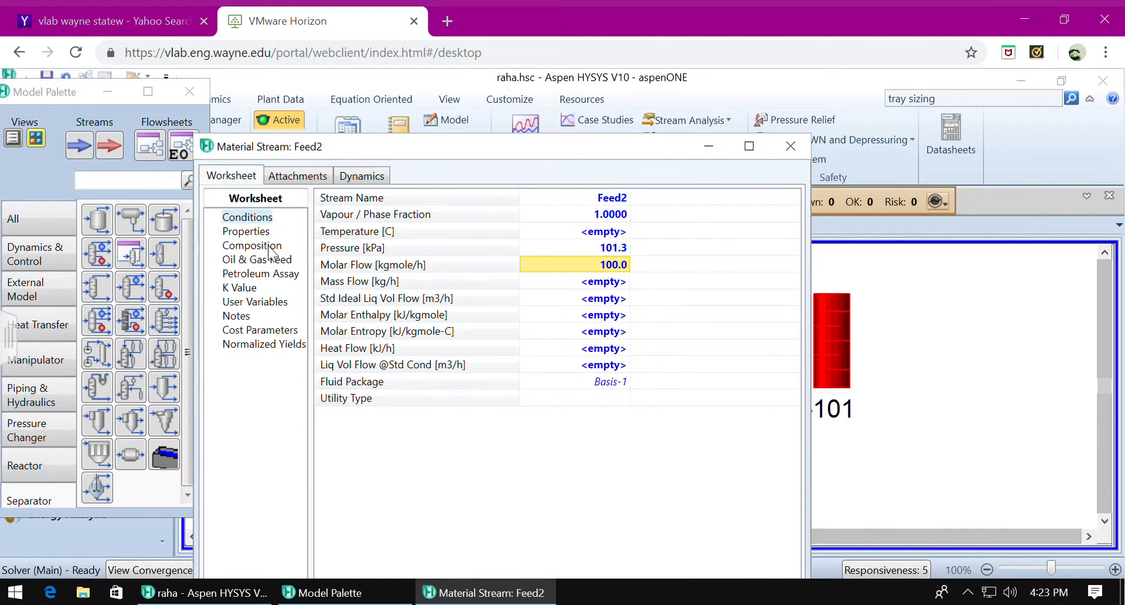
- Define Feed2's composition with mole fractions of 0.6 for 12-ClC2 and 0.4 for 112-ClC2
left_click(268, 246)
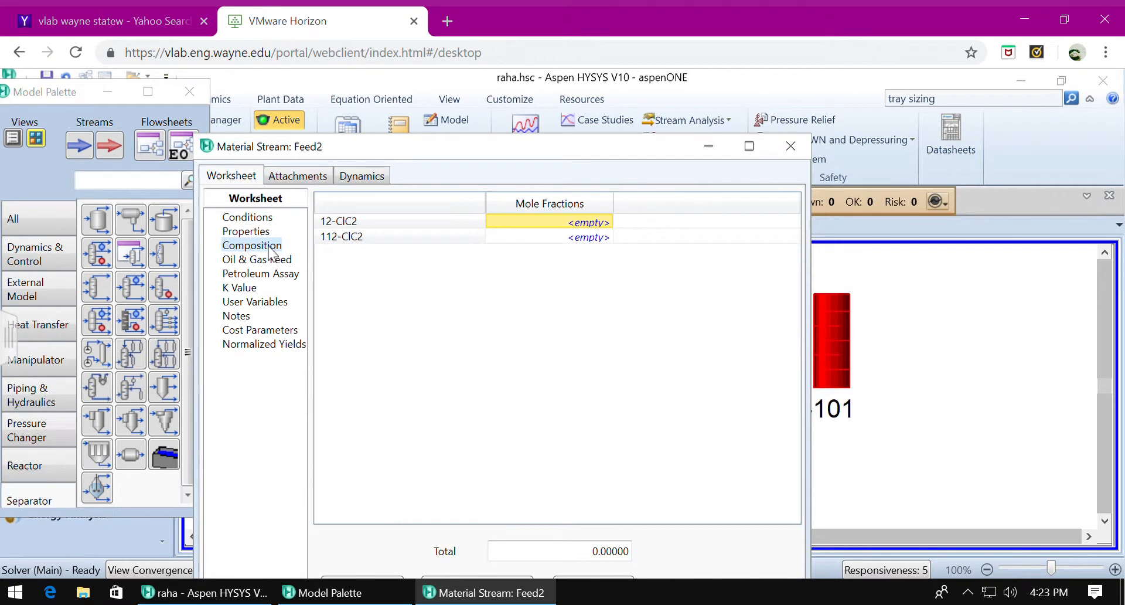
left_click(580, 223)
type("0.6")
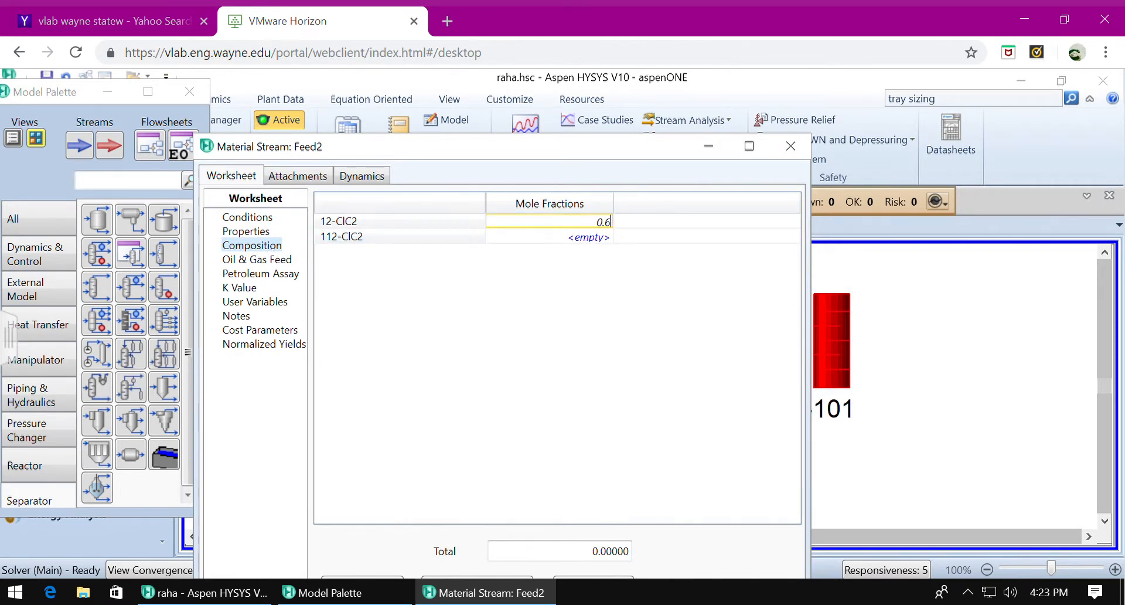
key("Return")
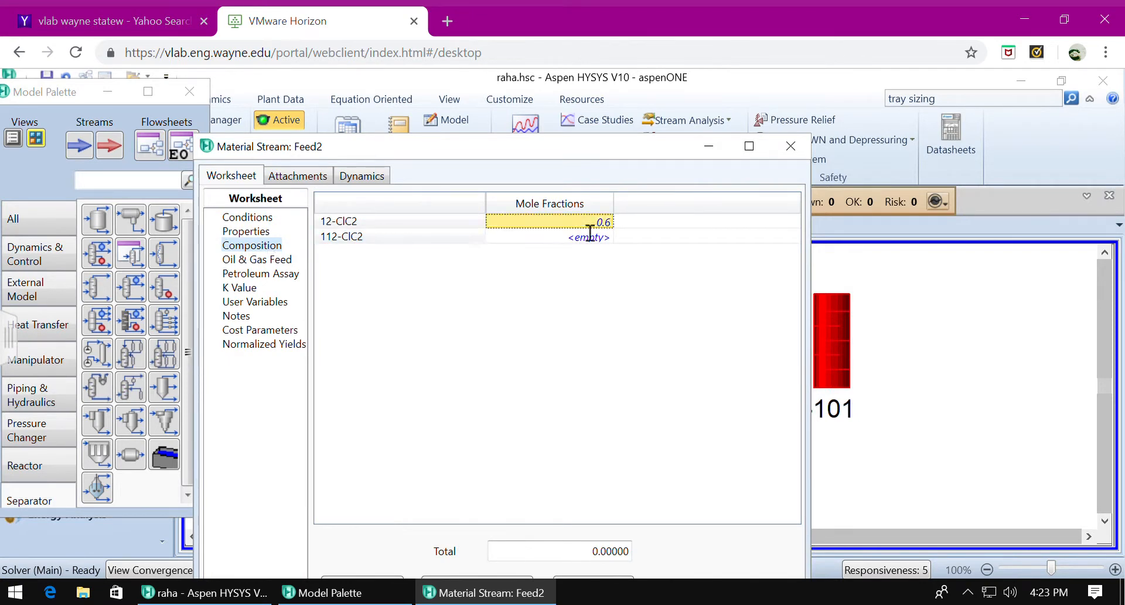
left_click(551, 191)
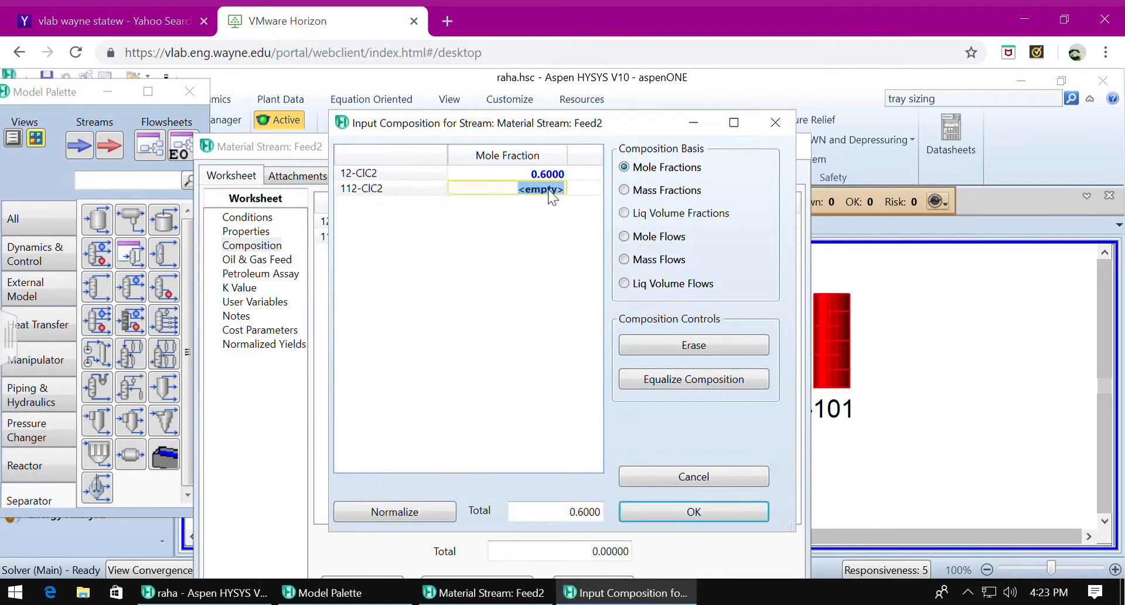
type("0.4")
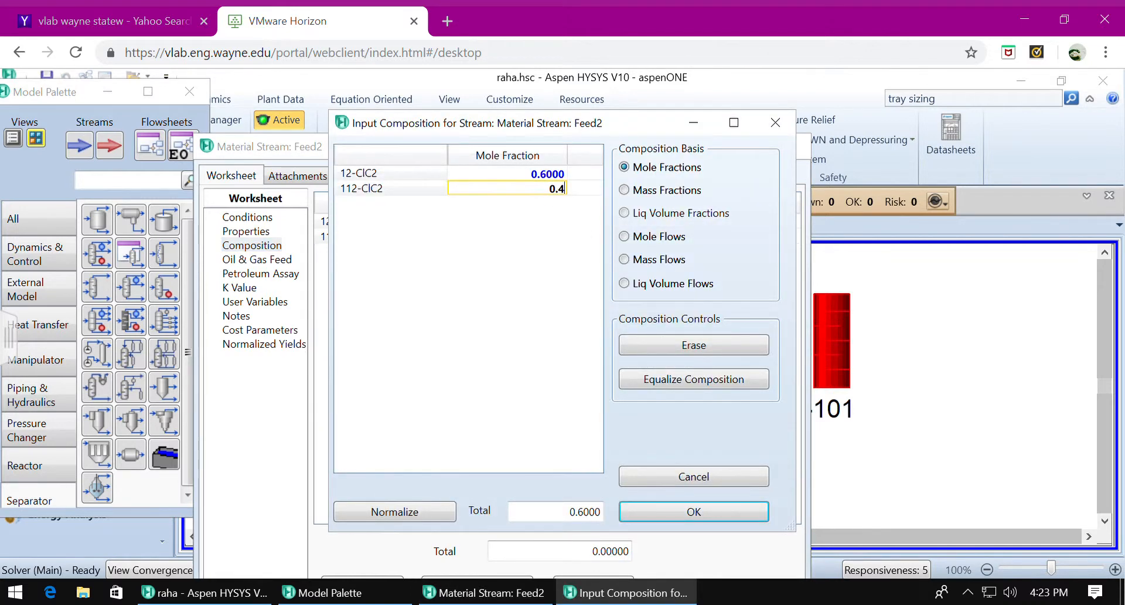
key("Return")
left_click(710, 524)
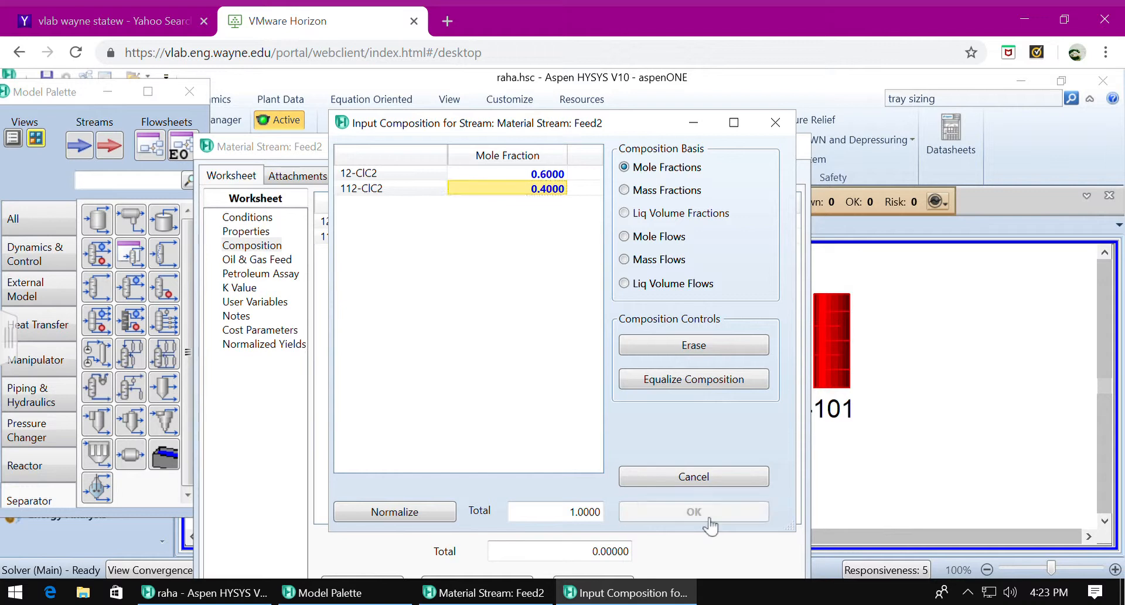
left_click(794, 148)
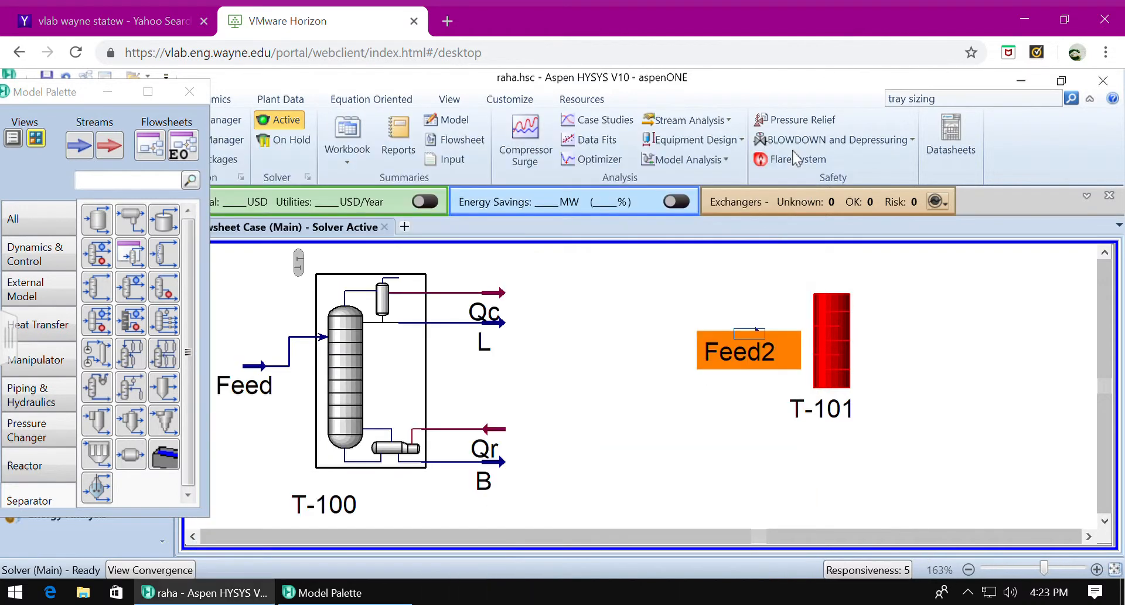
- Connect Feed2 as the inlet stream of shortcut column T-101
left_click(884, 396)
left_click(847, 378)
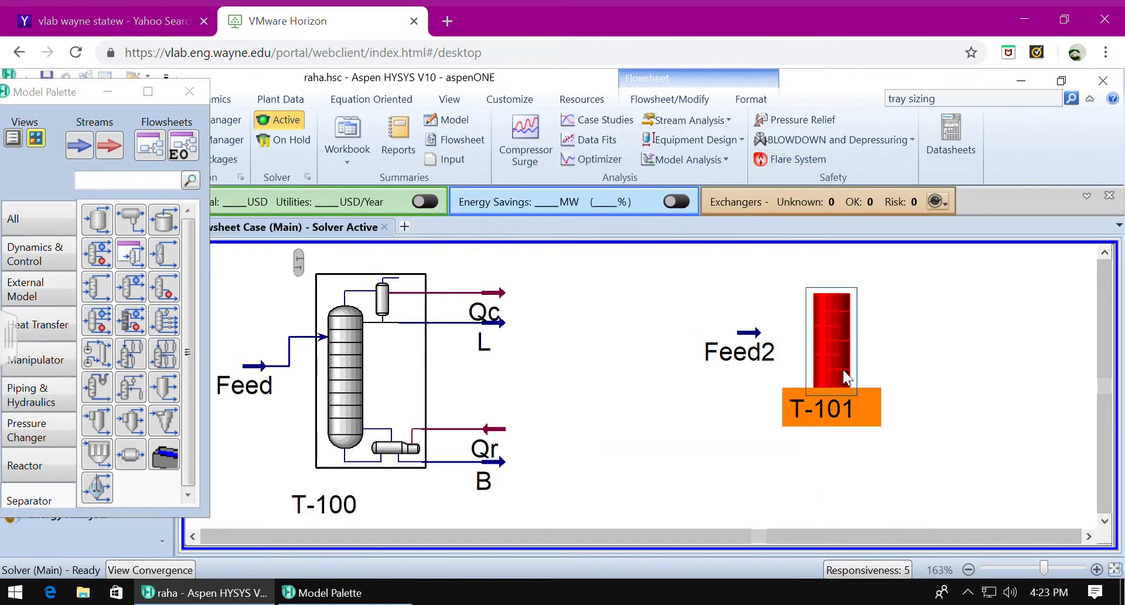
double_click(847, 378)
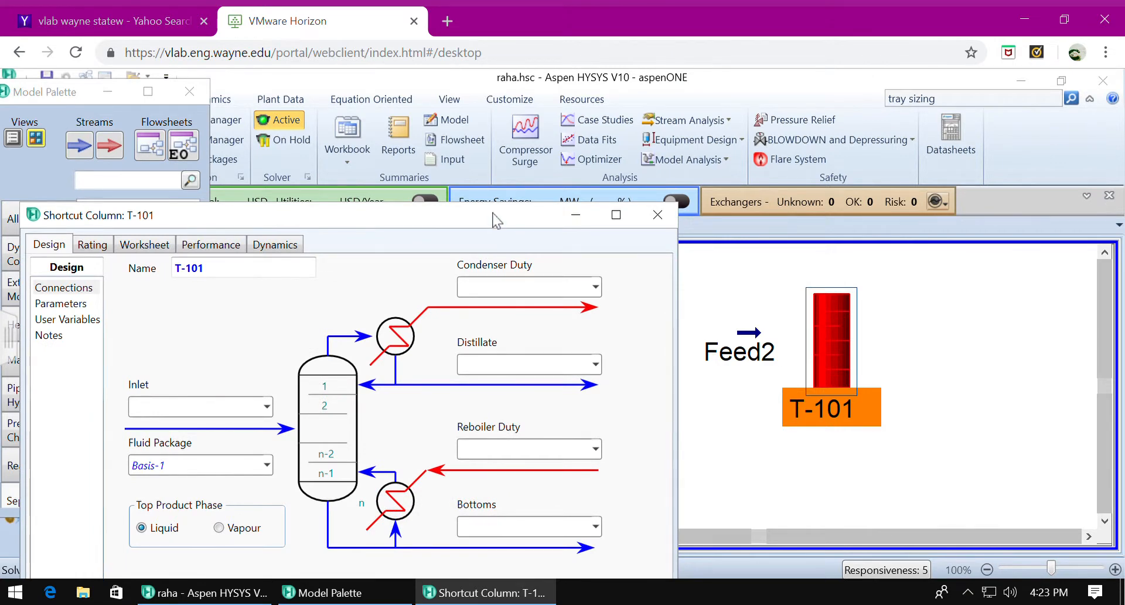
left_click_drag(497, 220, 663, 108)
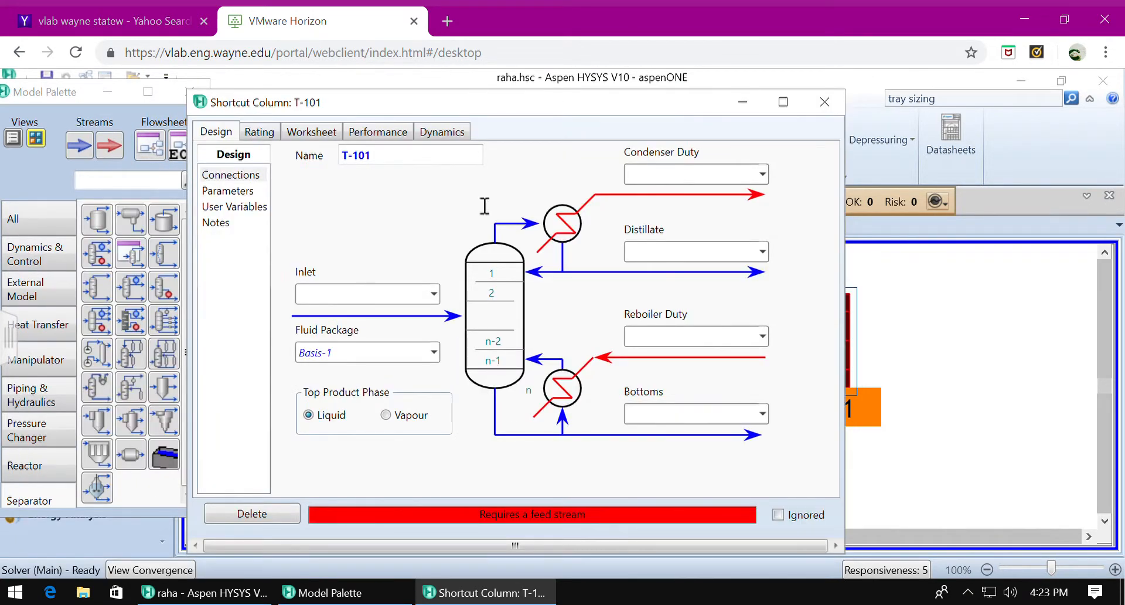
left_click(434, 293)
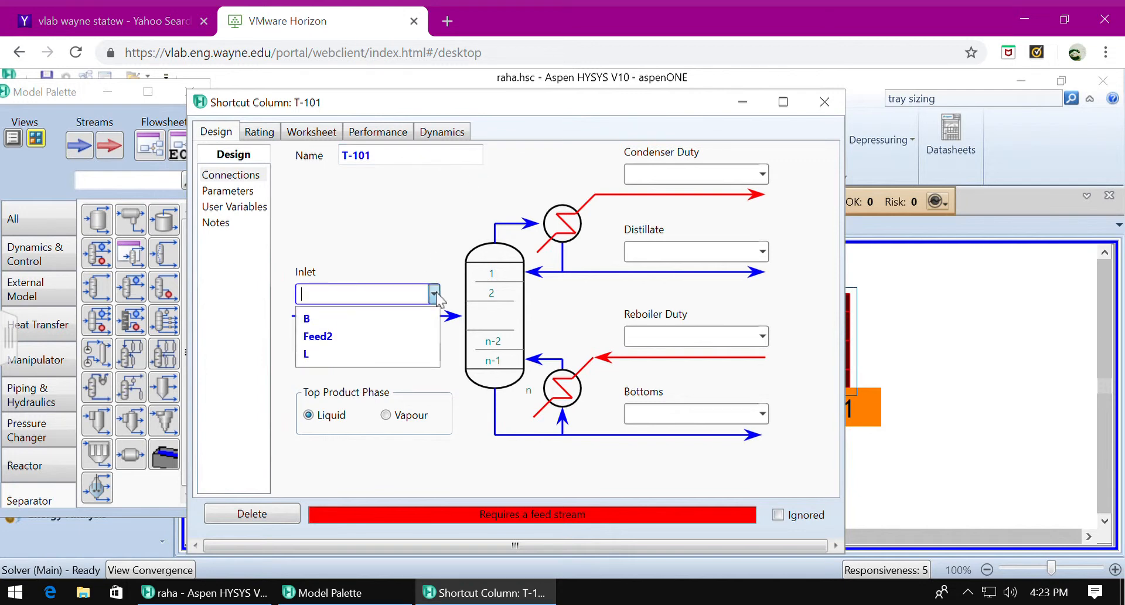
left_click(410, 337)
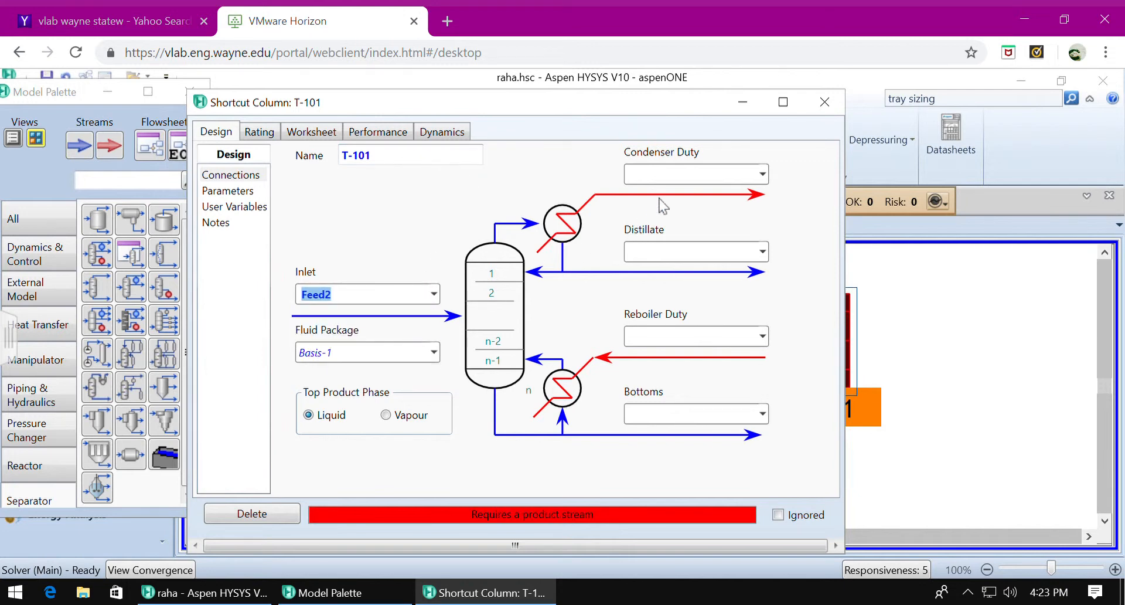
- Name T-101's condenser duty stream q1 and its distillate stream D1
left_click(677, 174)
type("q1")
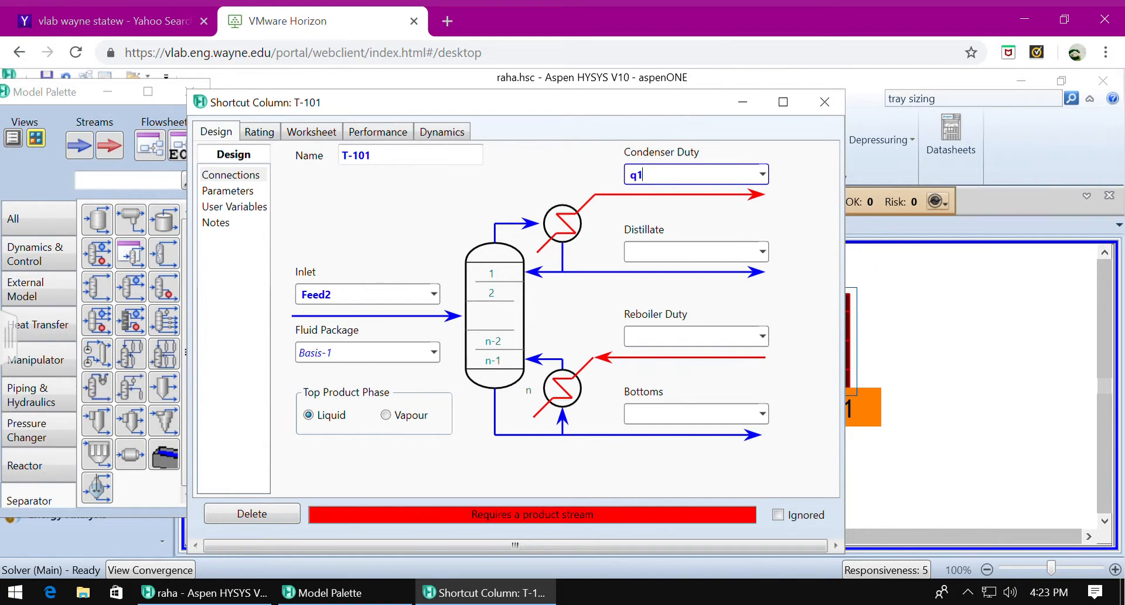
left_click(662, 256)
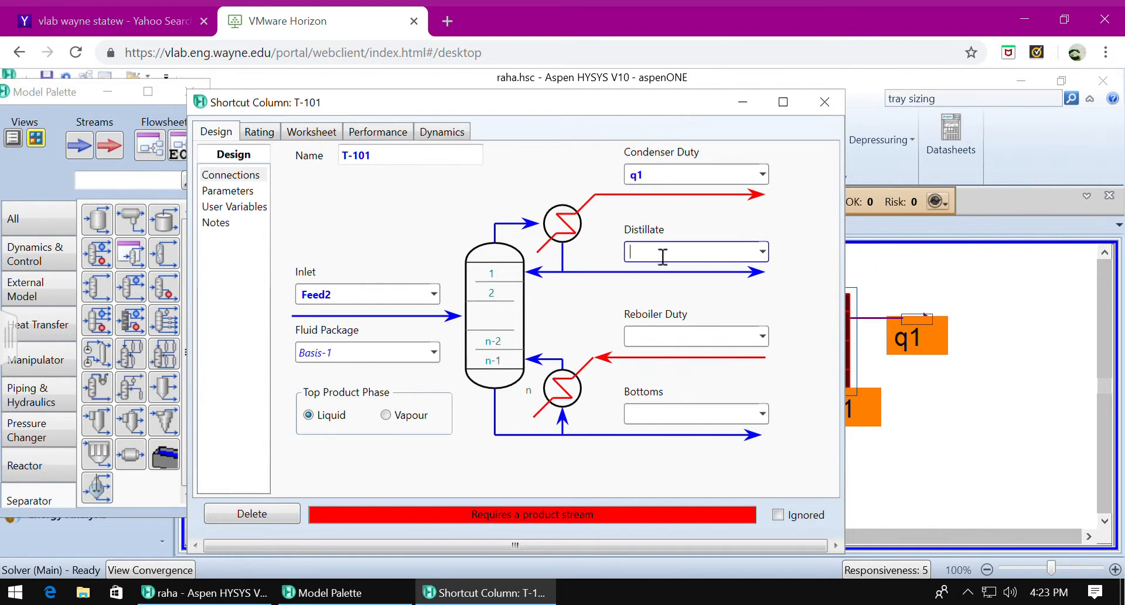
type("D1")
- Name T-101's reboiler duty stream q2 and its bottoms stream B1
left_click(676, 346)
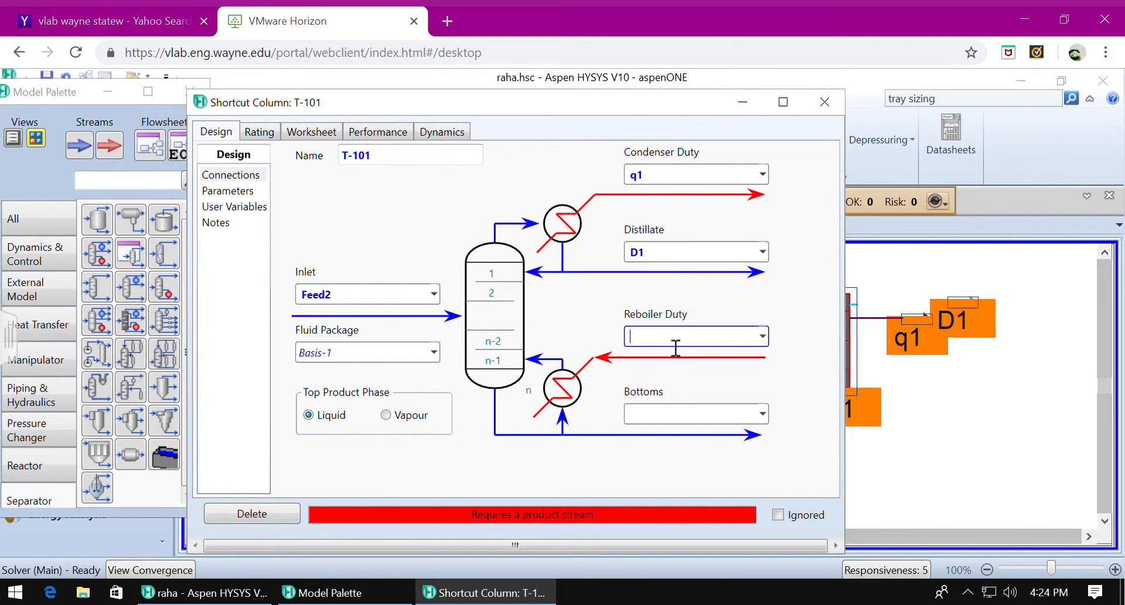
type("q2")
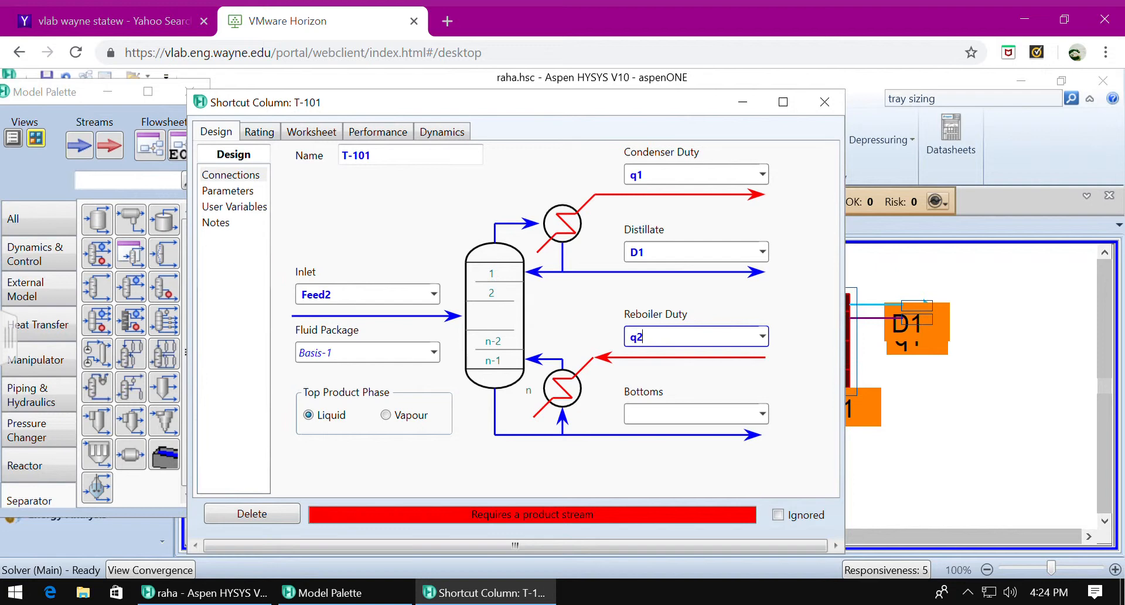
left_click(687, 419)
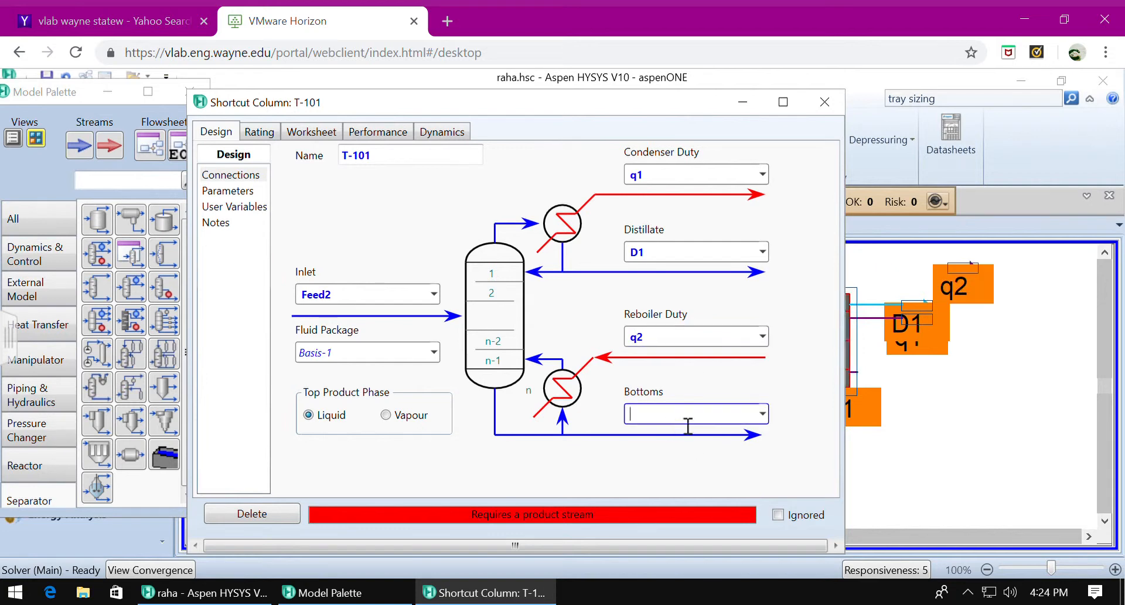
type("B")
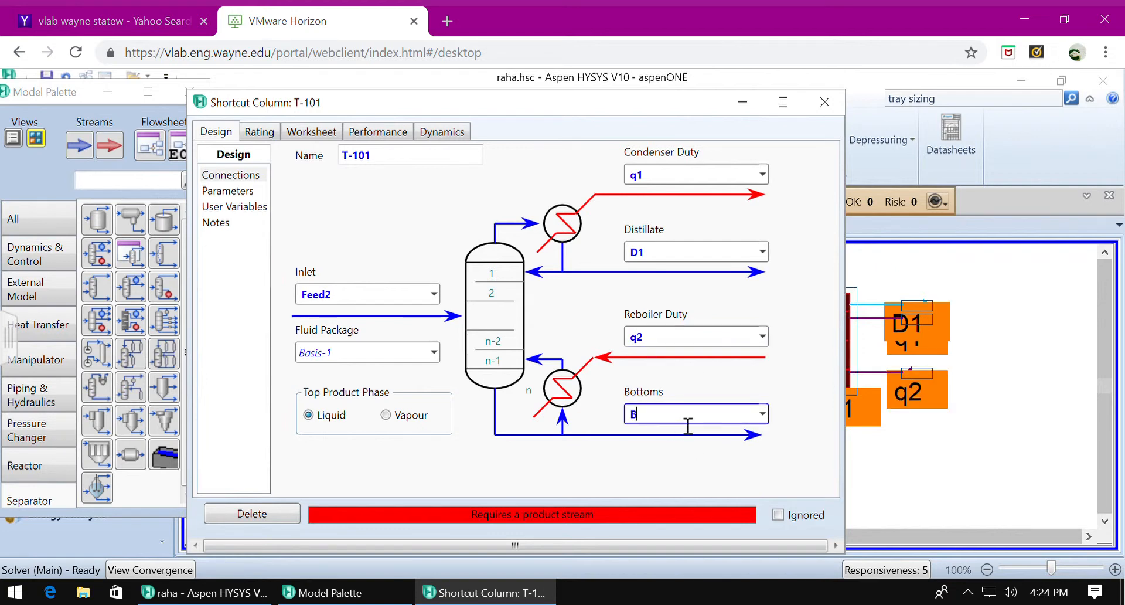
type("2")
key("BackSpace")
type("1")
key("Return")
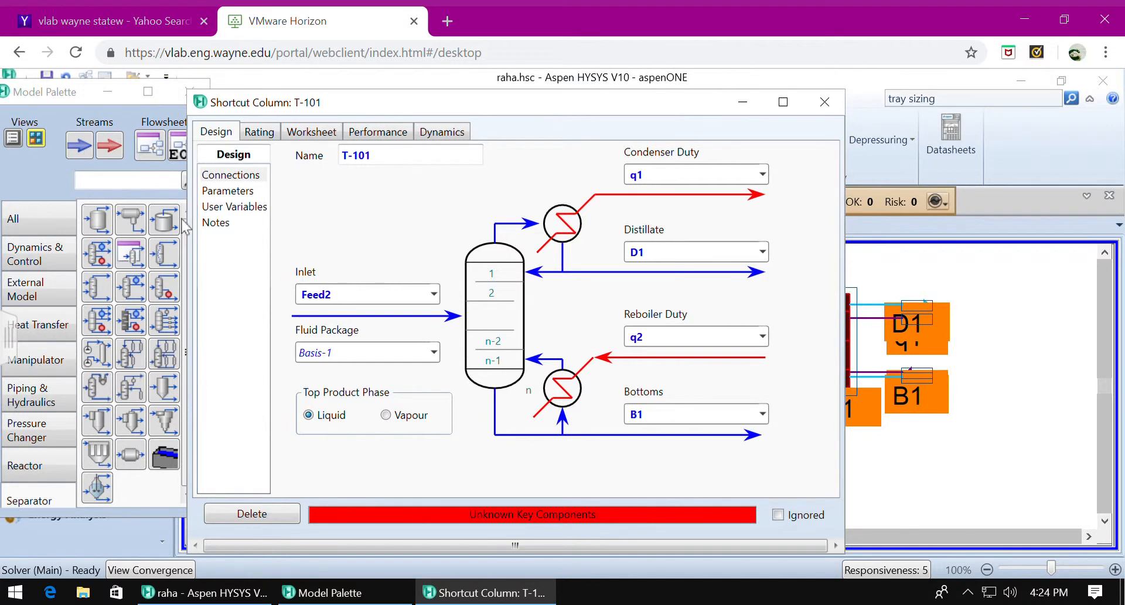
- In T-101's parameters, choose 12-ClC2 as the light key in bottoms and 112-ClC2 as the heavy key in distillate
left_click(233, 195)
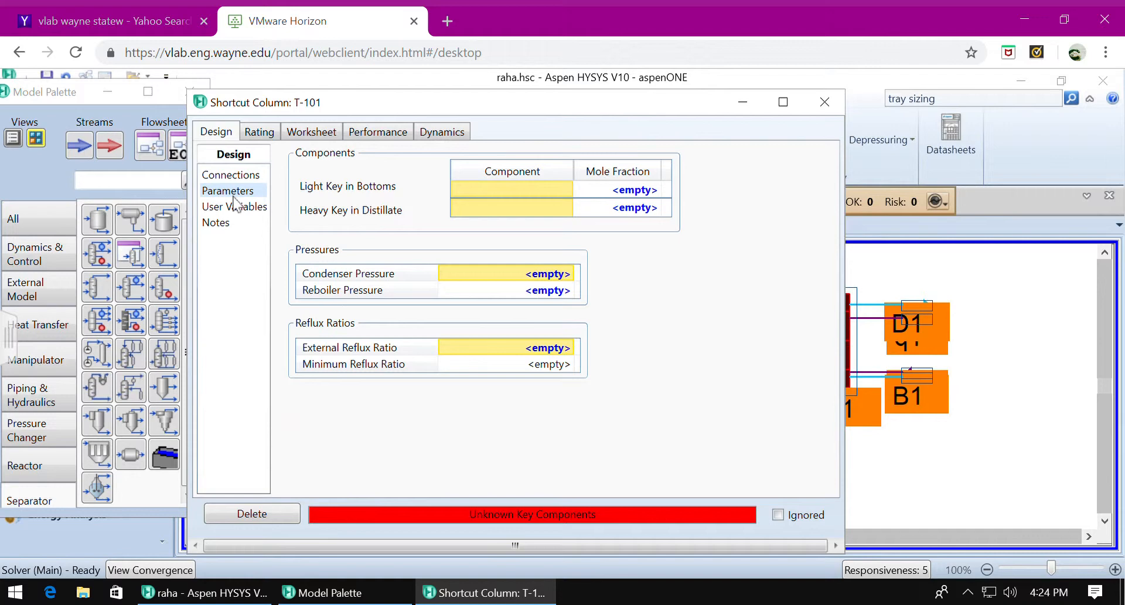
left_click(563, 193)
left_click(568, 190)
left_click(548, 215)
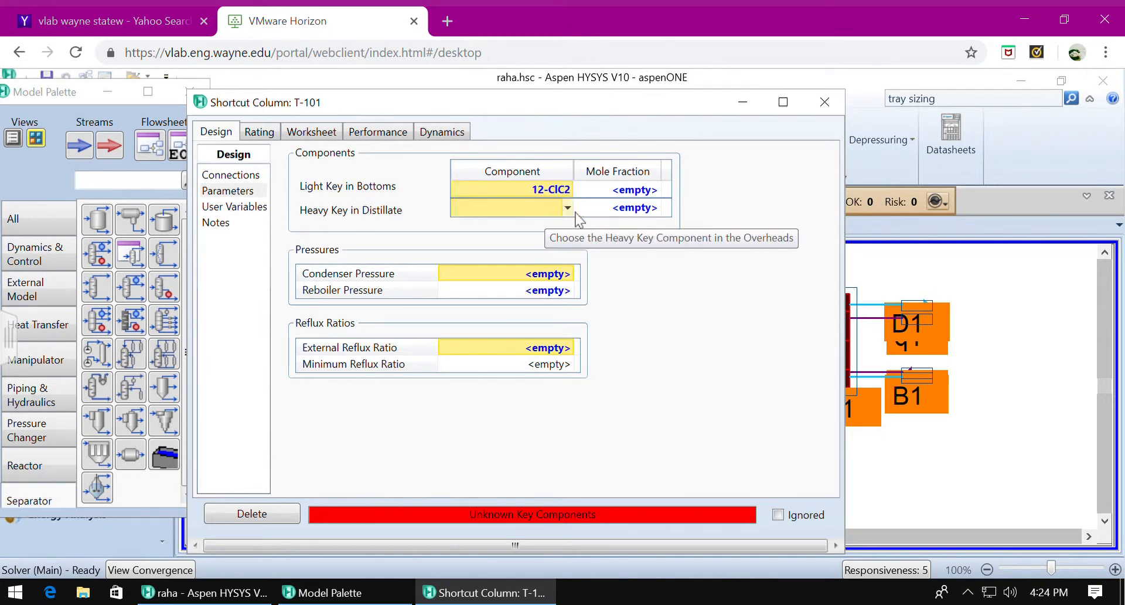
left_click(566, 210)
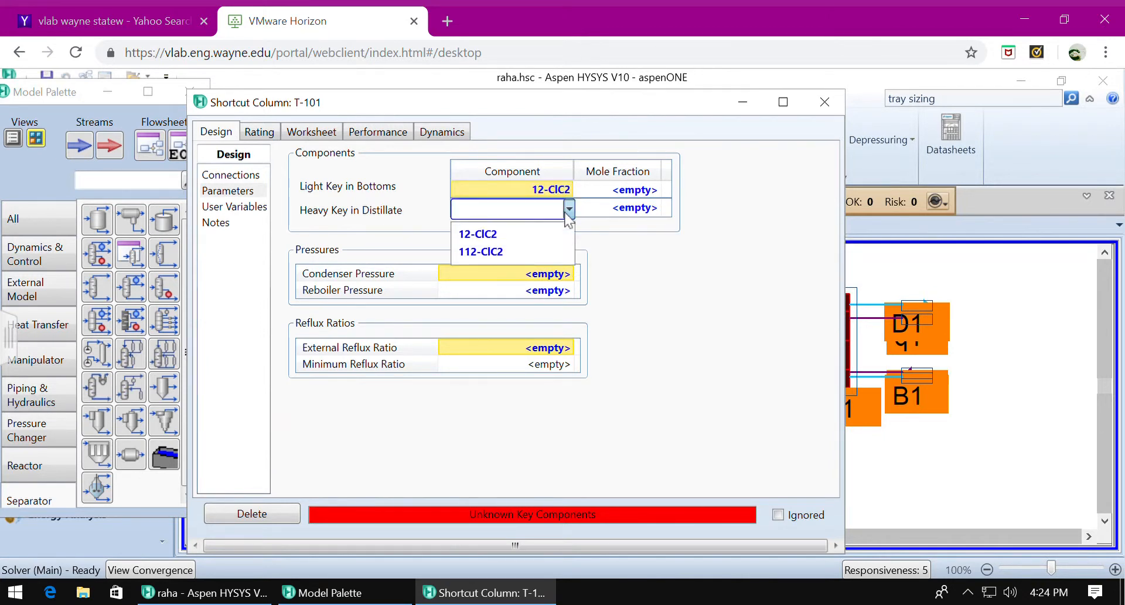
left_click(555, 252)
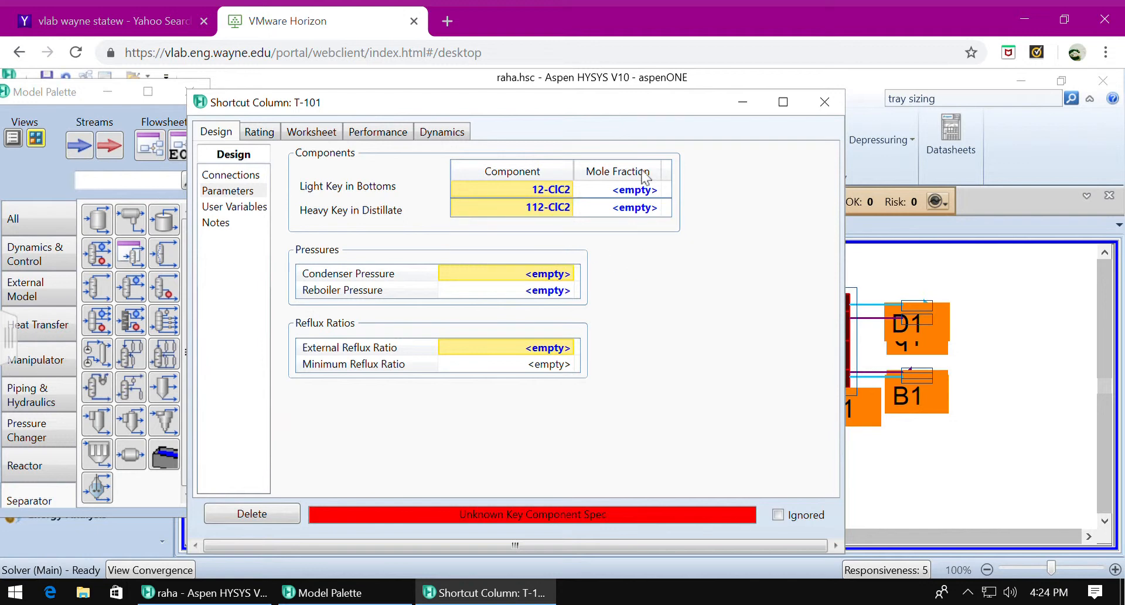
- Set the mole fractions of both the light key in bottoms and the heavy key in distillate to 0.08
left_click(634, 193)
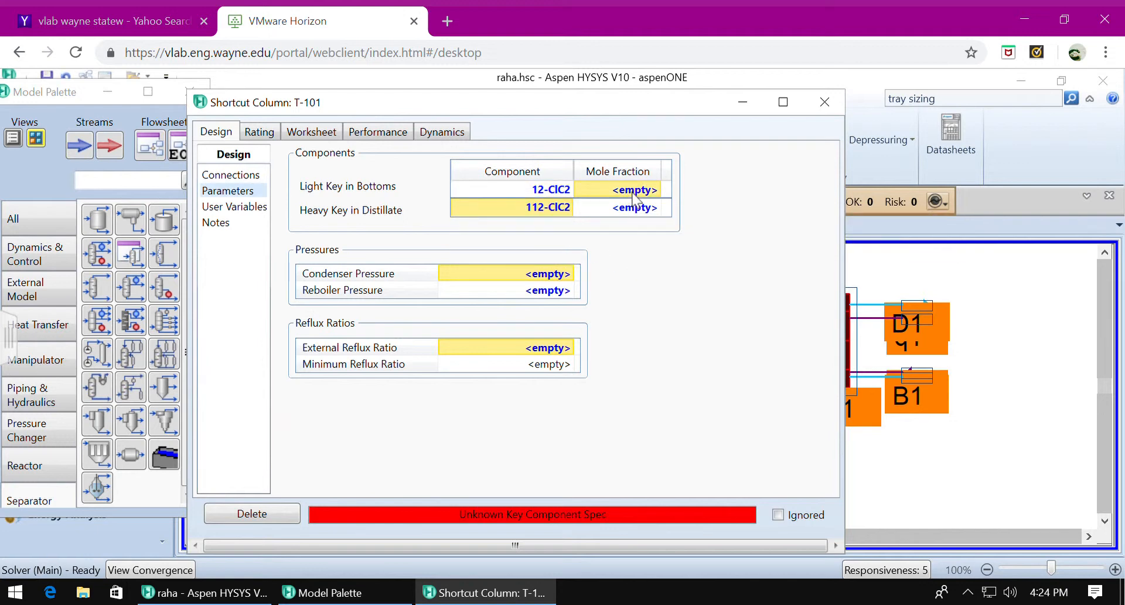
type("0.0")
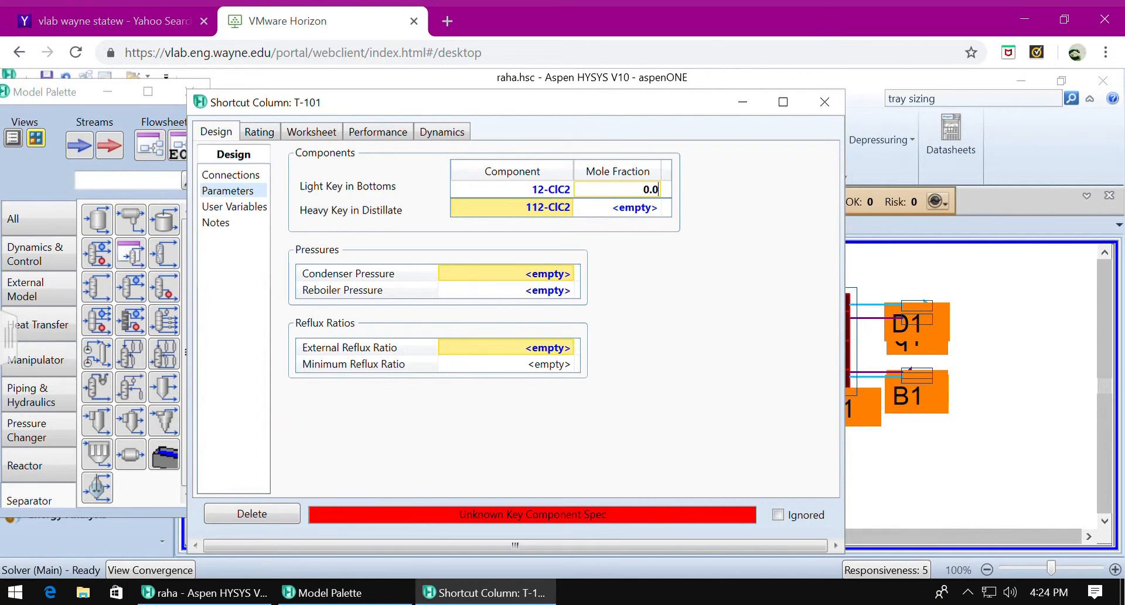
type("8")
key("Return")
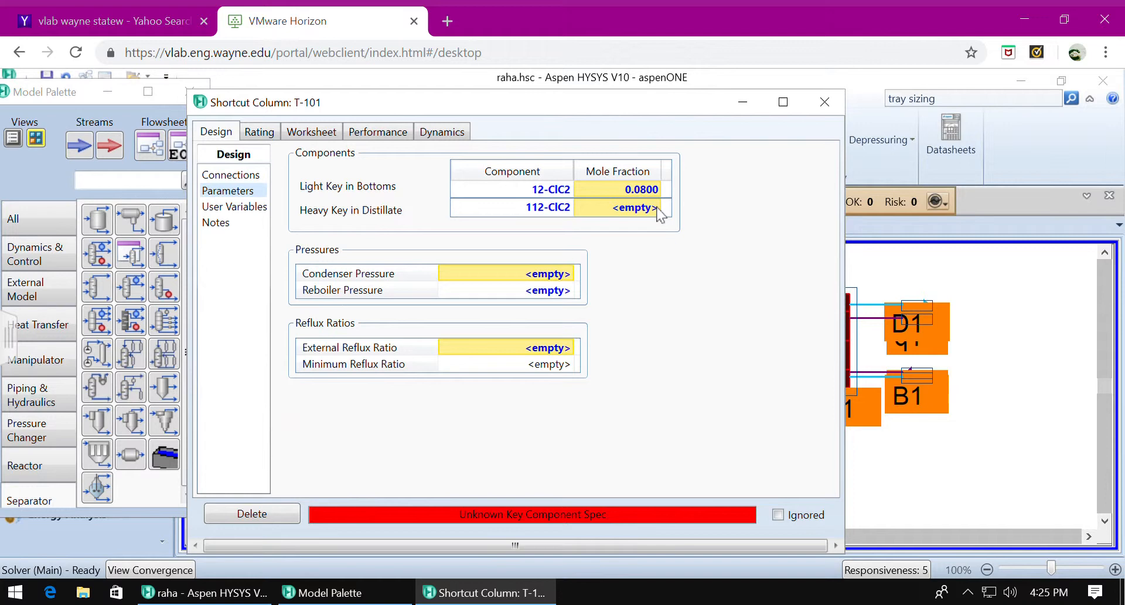
left_click(656, 221)
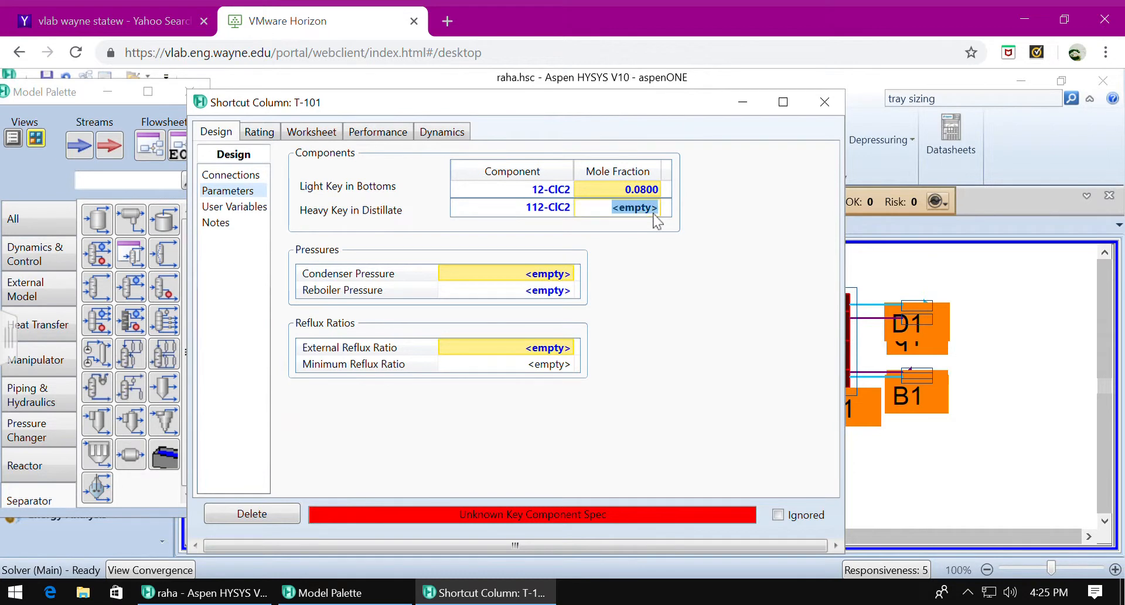
type("0.08")
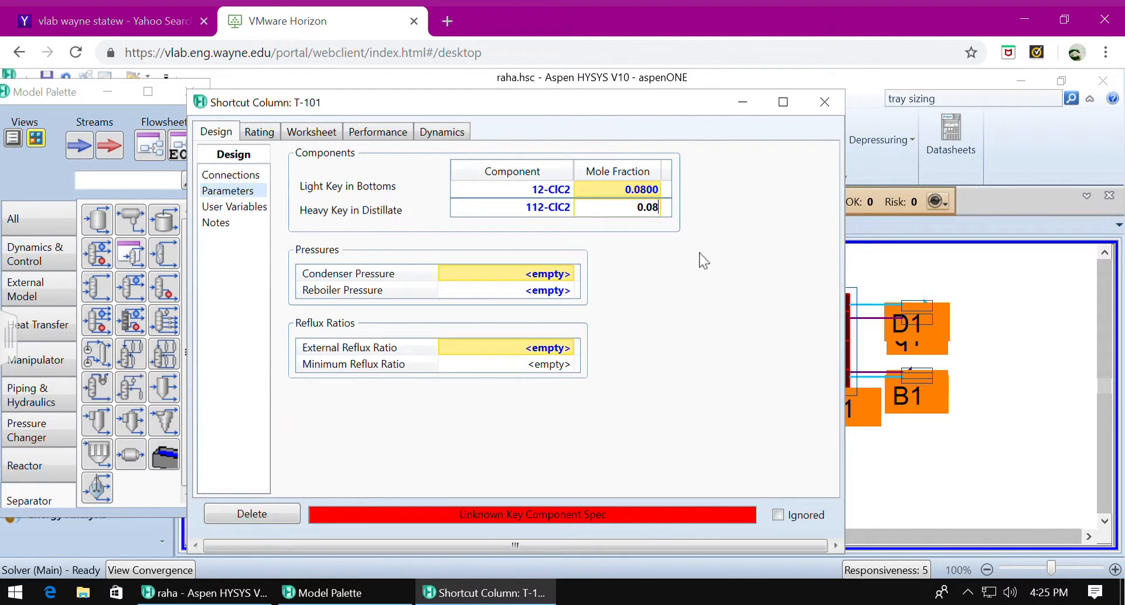
key("Return")
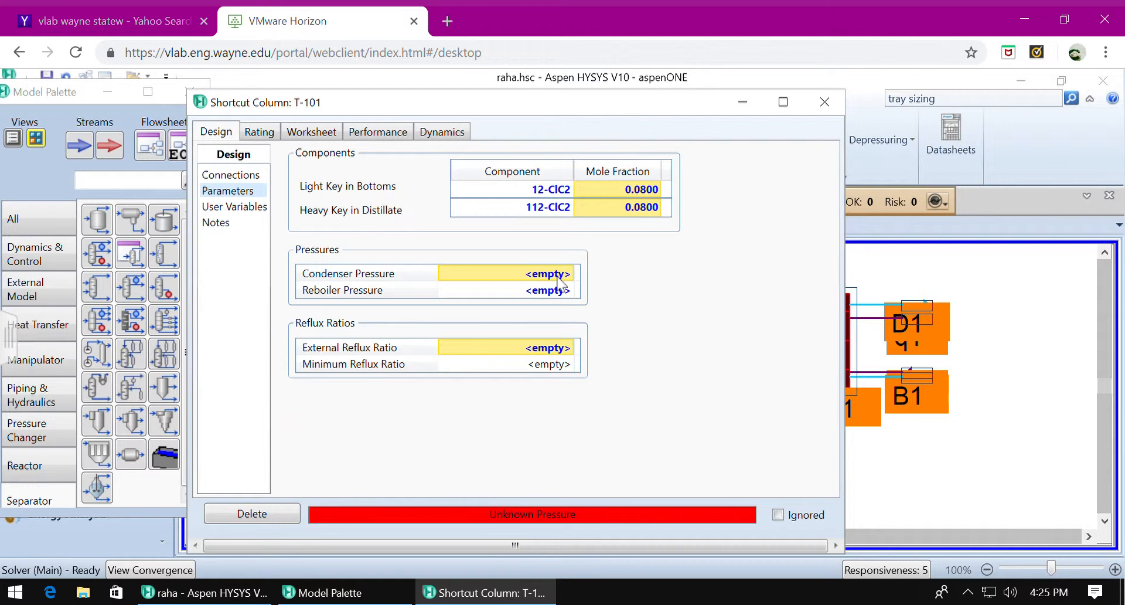
- Set the condenser and reboiler pressures of T-101 to 1 atm each
left_click(559, 279)
type("1")
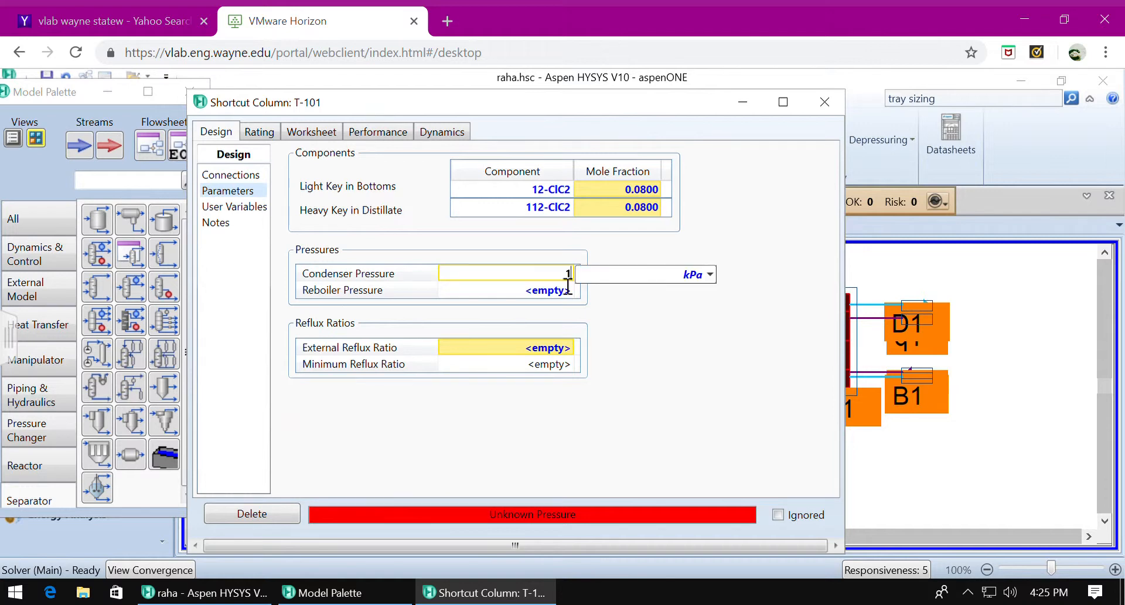
left_click(710, 275)
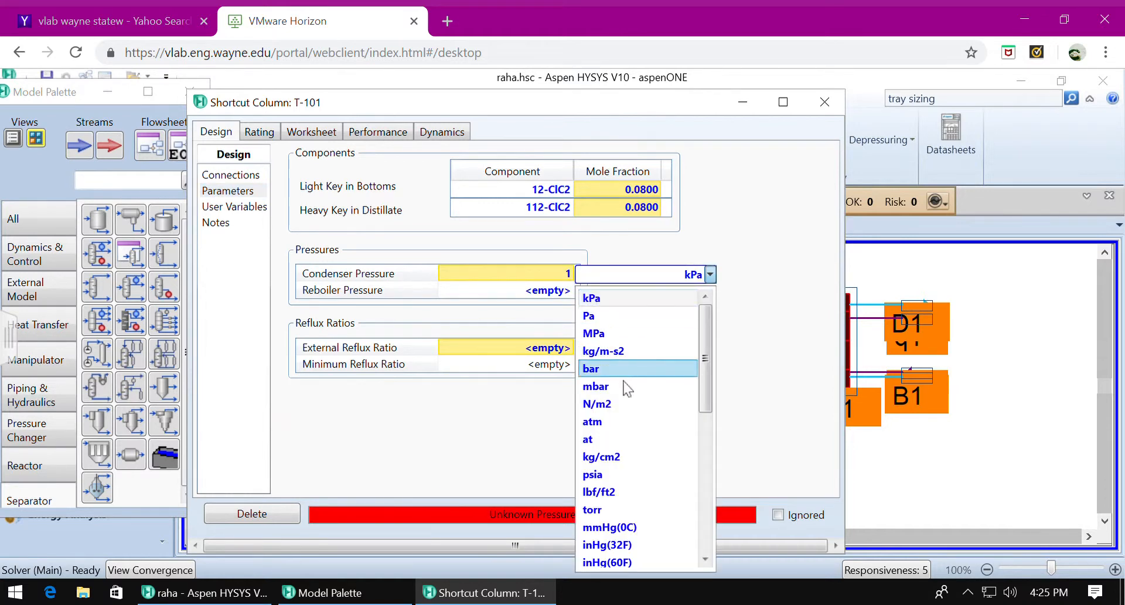
left_click(614, 422)
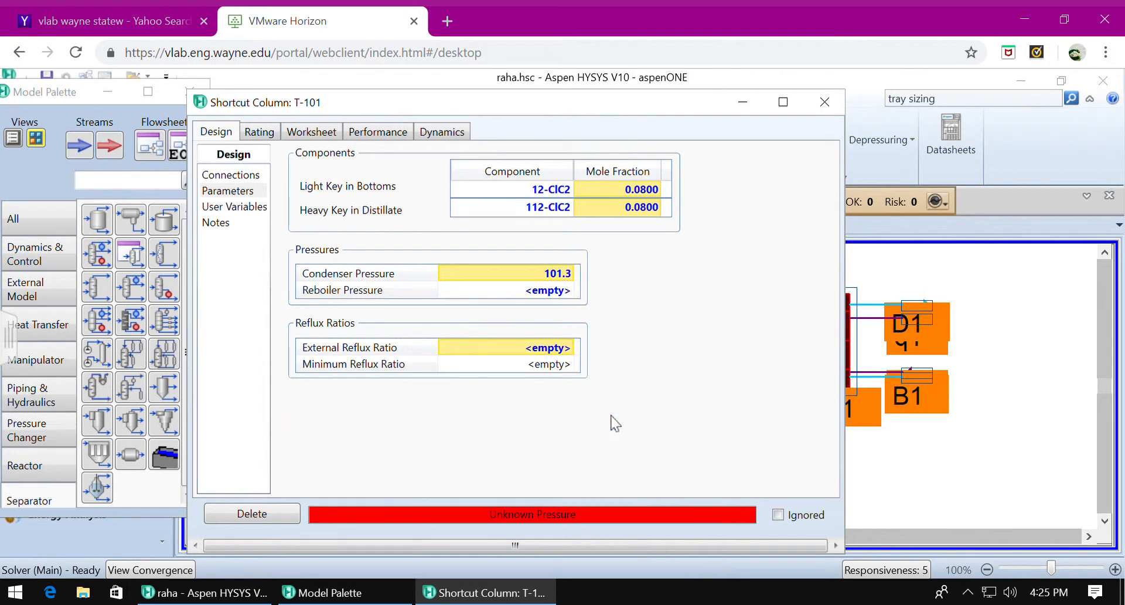
left_click(556, 292)
type("1")
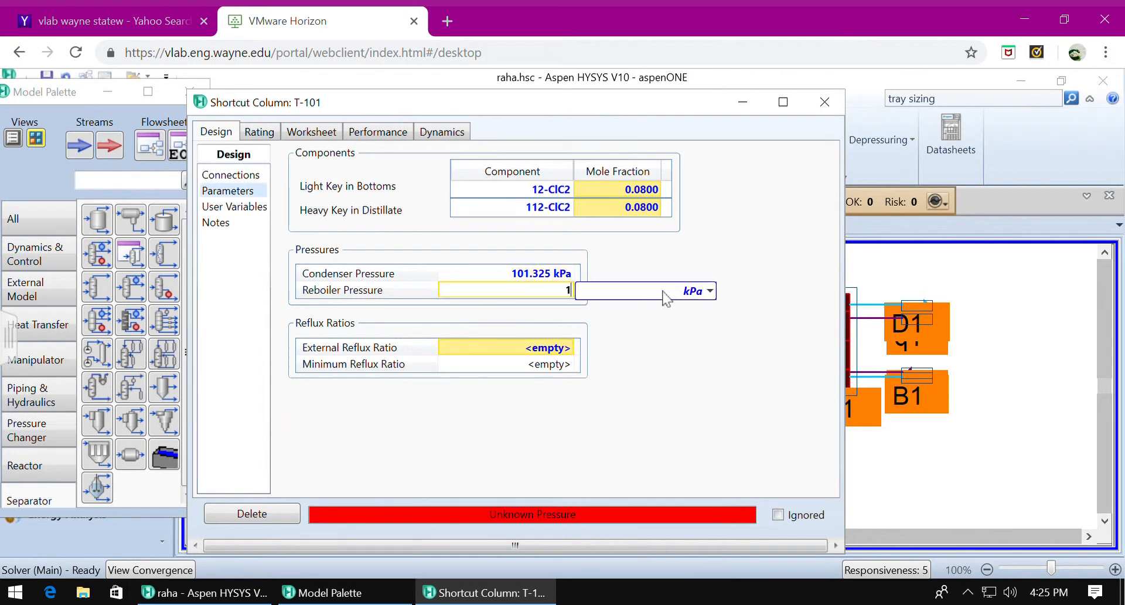
left_click(711, 290)
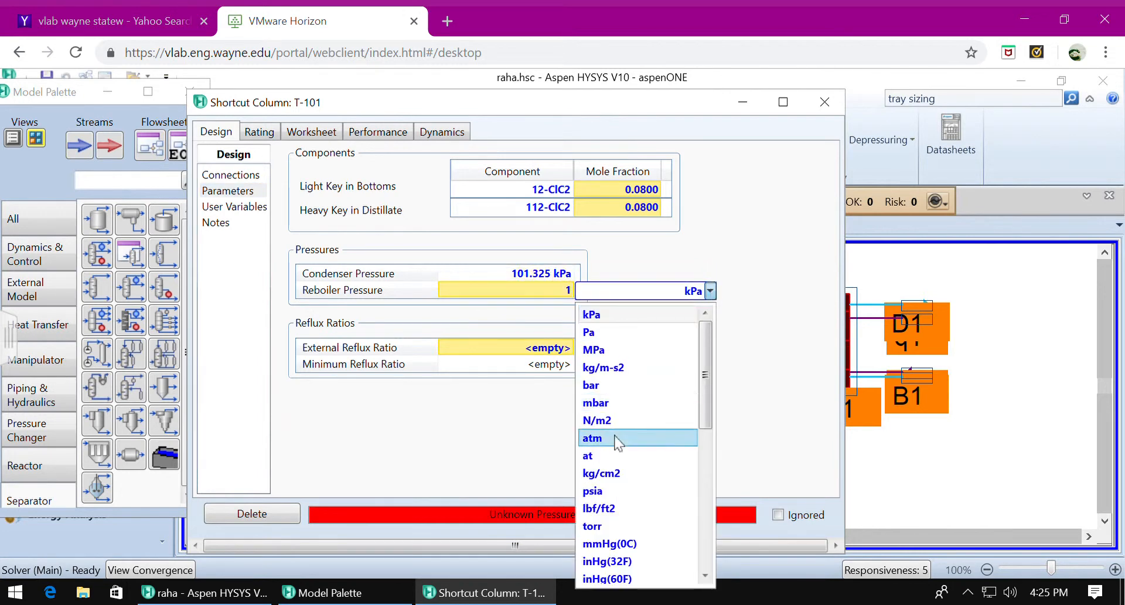
left_click(652, 438)
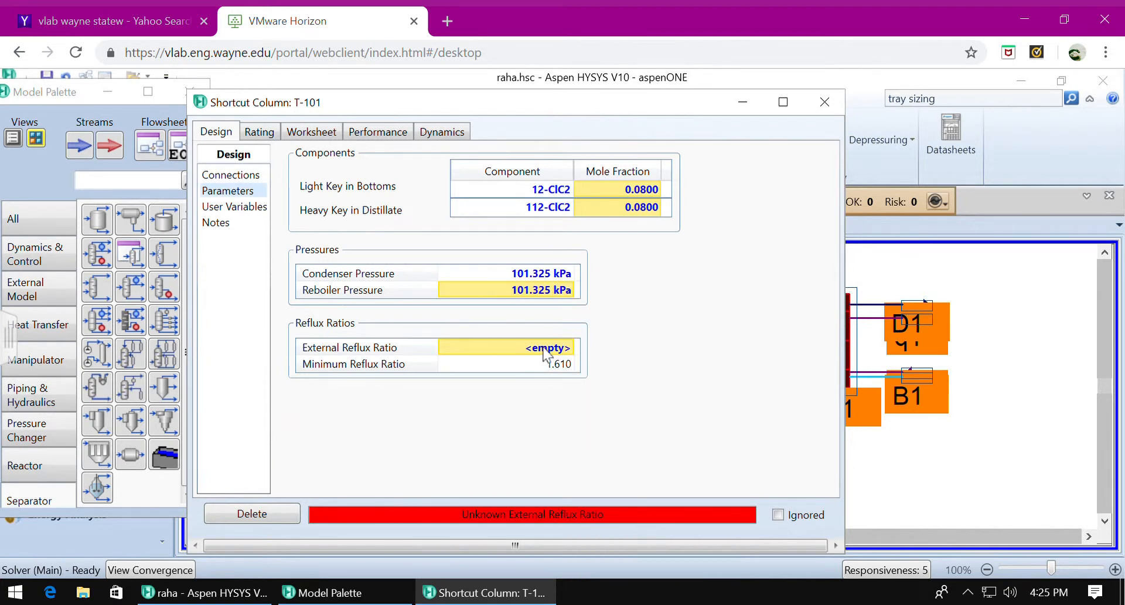
- Set T-101's external reflux ratio to 2
left_click(543, 348)
type("2")
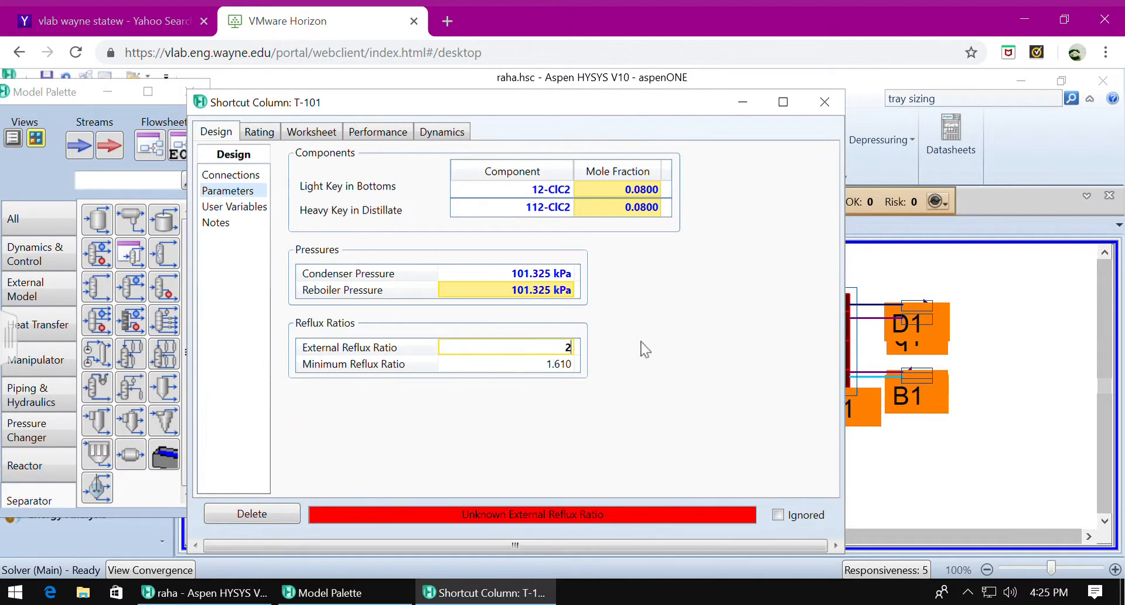
left_click(500, 365)
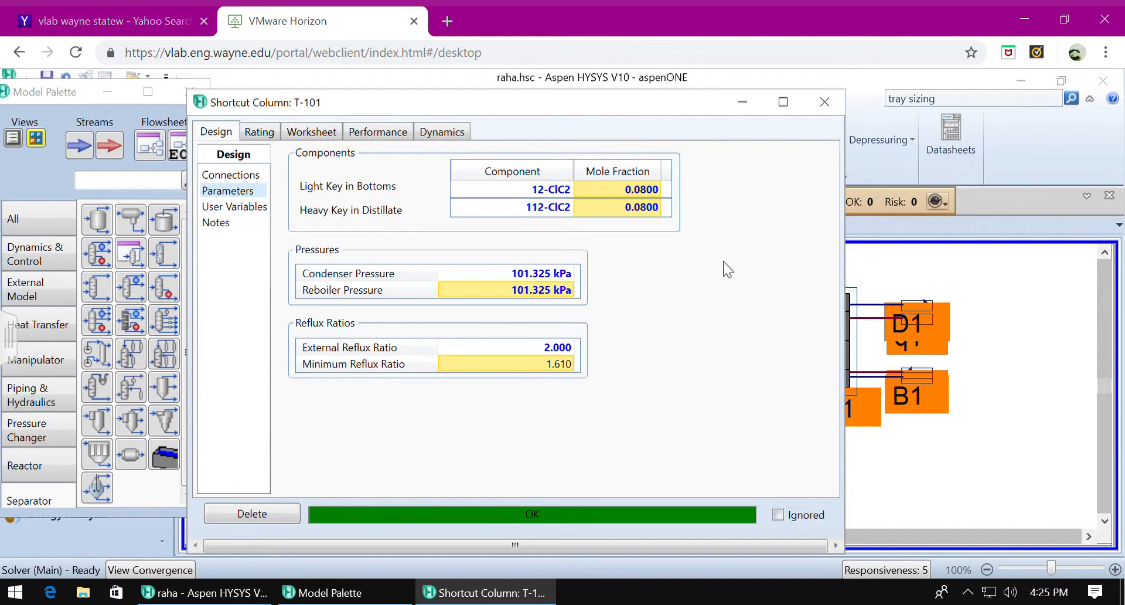
- Review T-101's stream conditions and its performance results for trays, temperatures and flows, and close the column's window
left_click(333, 132)
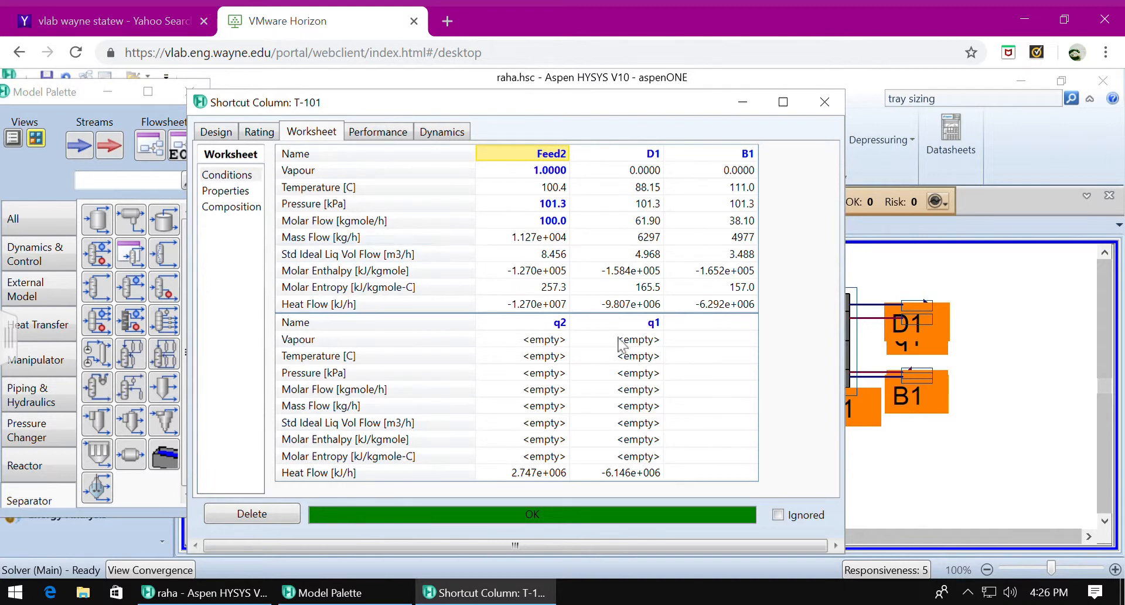
left_click(381, 135)
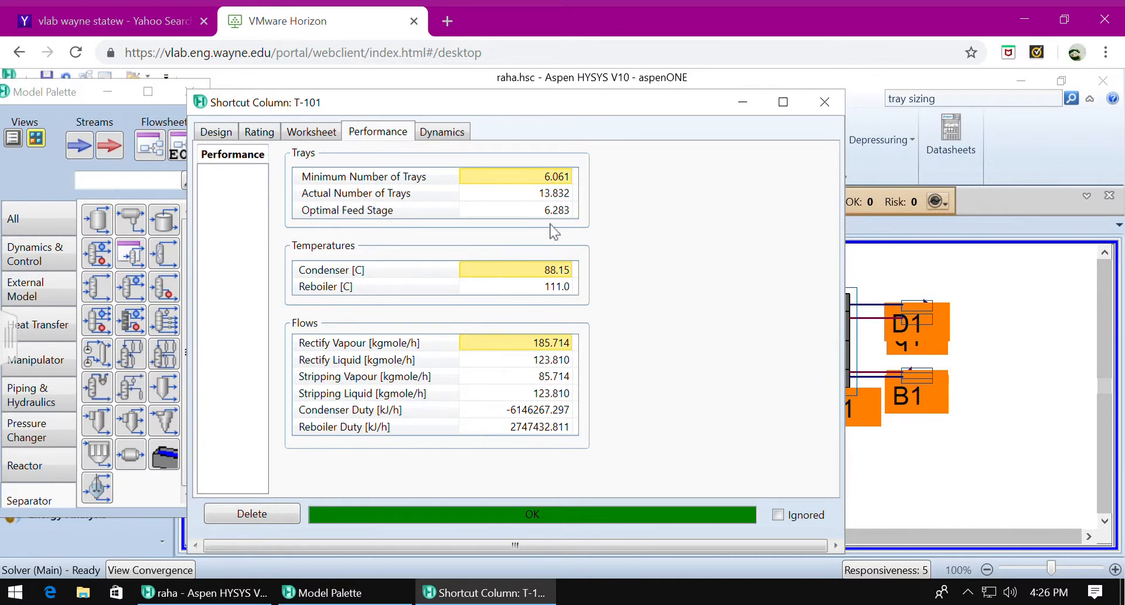
left_click(825, 102)
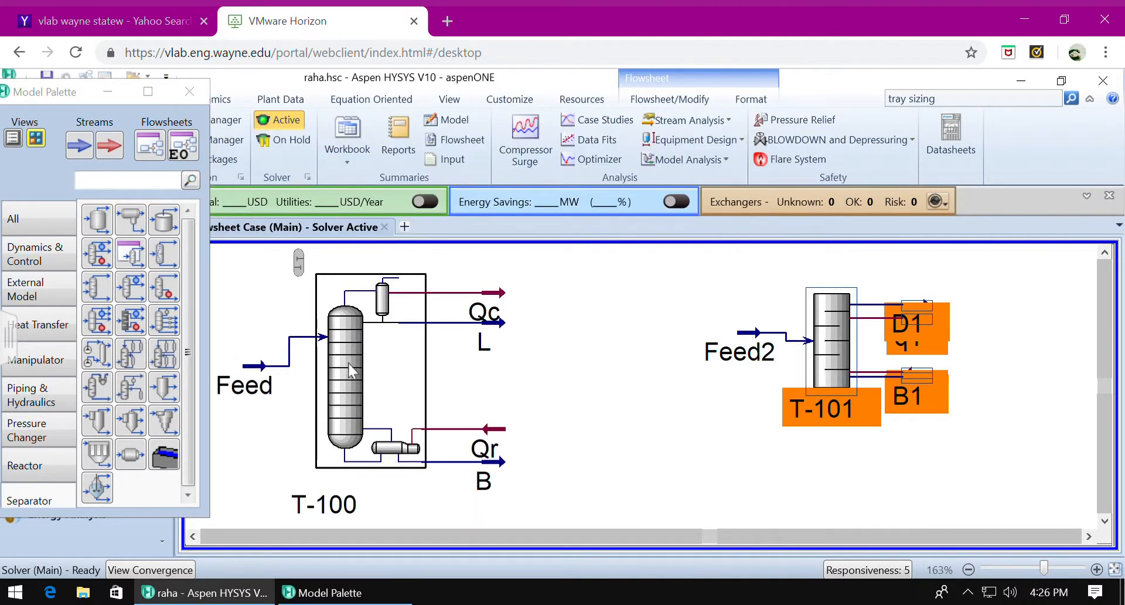
- Open column T-100 in a maximized window and set its number of stages to 14
left_click(363, 377)
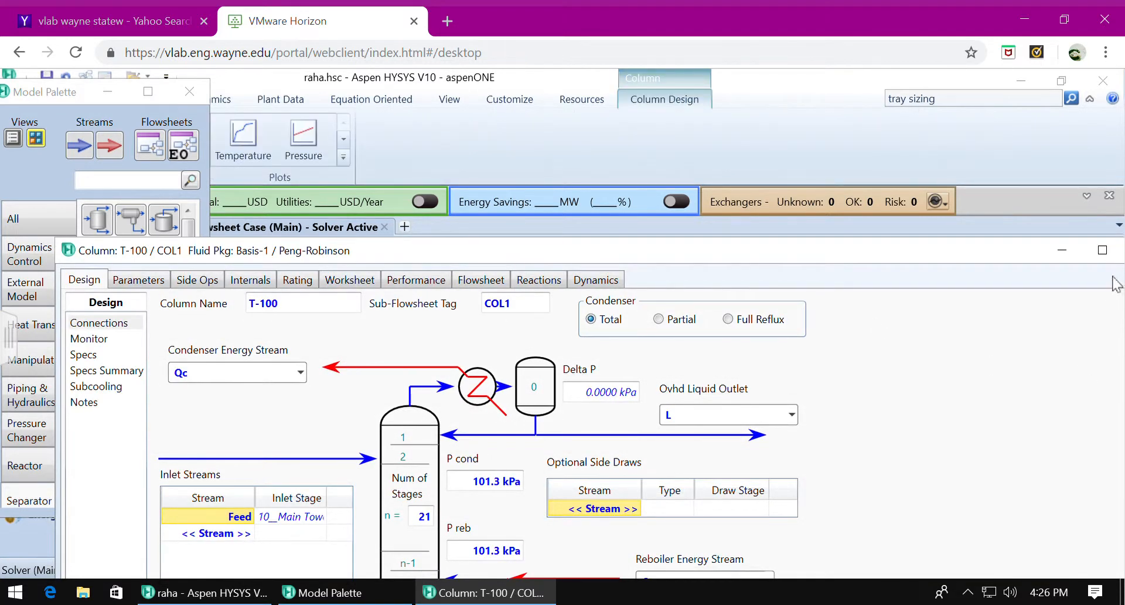
left_click(1099, 254)
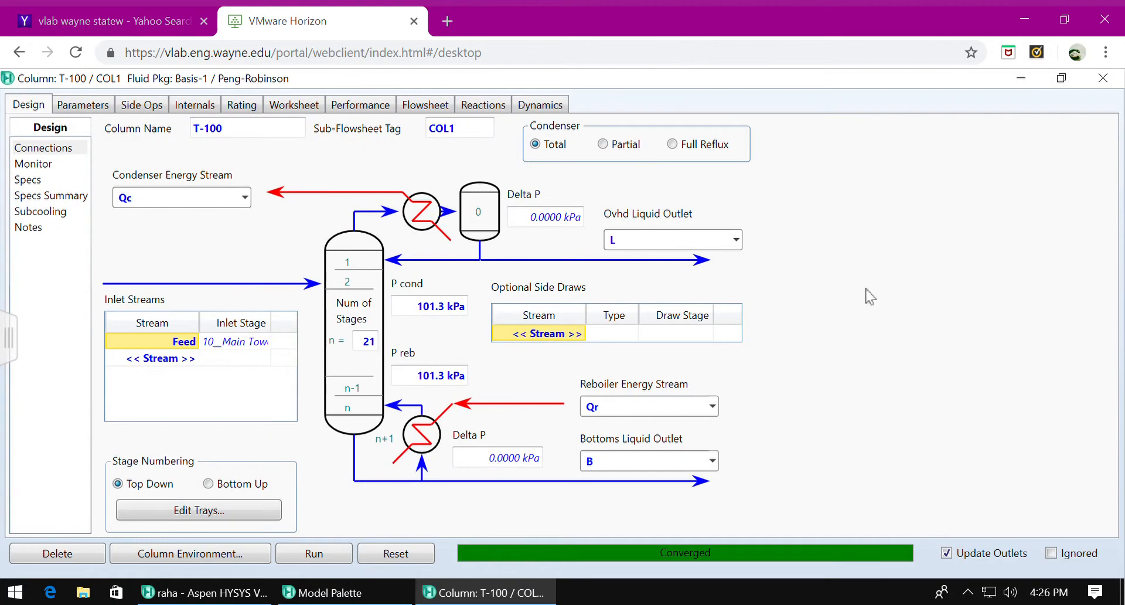
left_click(385, 351)
type("14")
key("BackSpace")
key("BackSpace")
key("BackSpace")
key("BackSpace")
type("14")
key("Escape")
- Set the inlet stage of T-100's Feed stream to 6__Main Tower and run the column
left_click(265, 342)
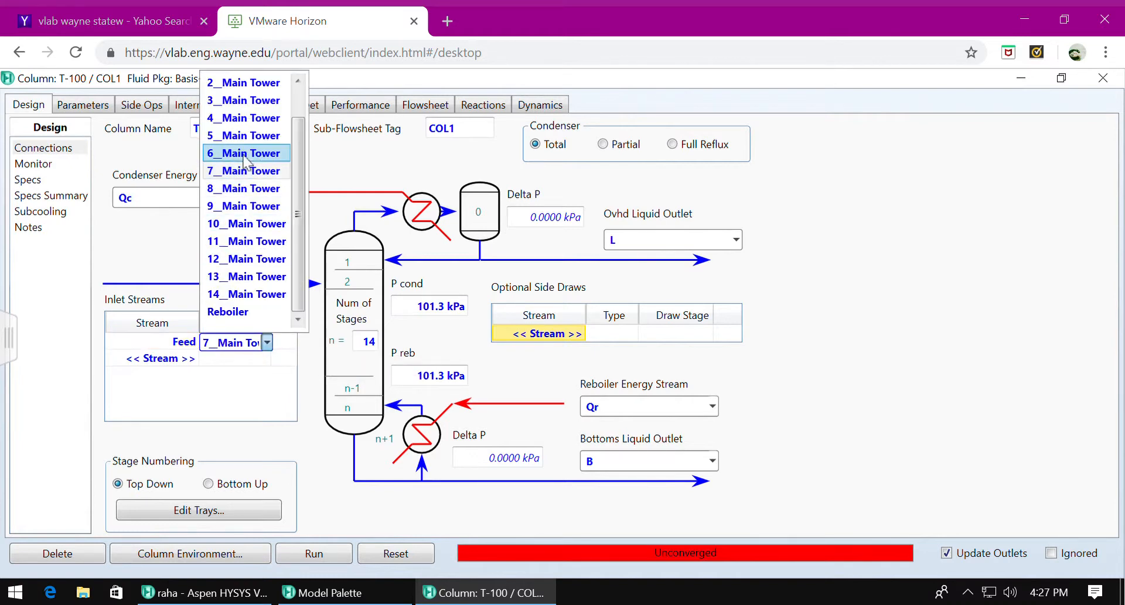
left_click(246, 154)
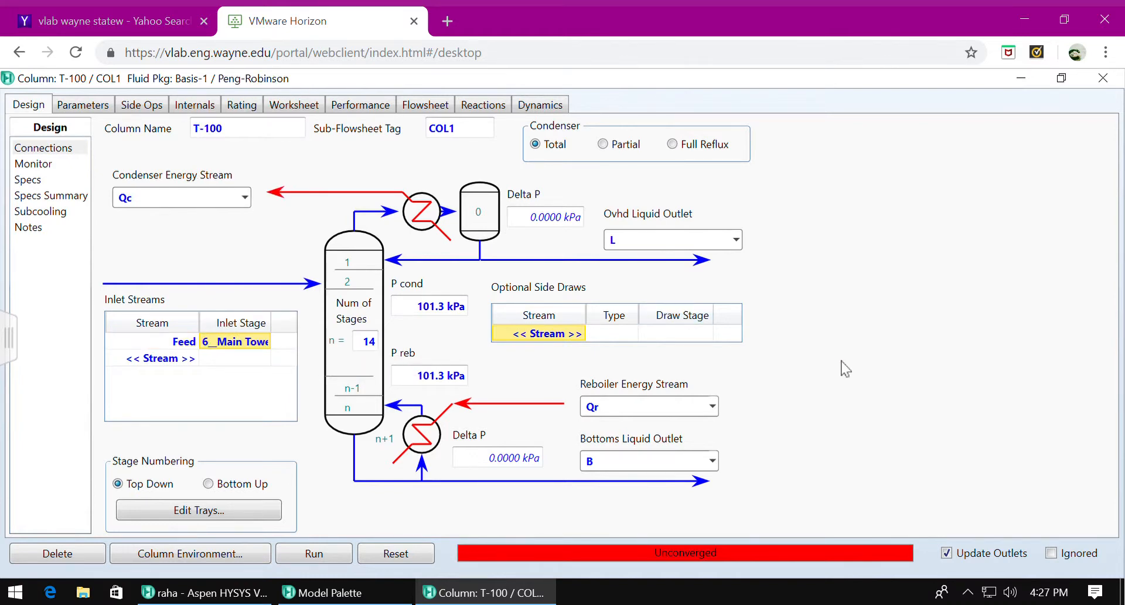
left_click(335, 564)
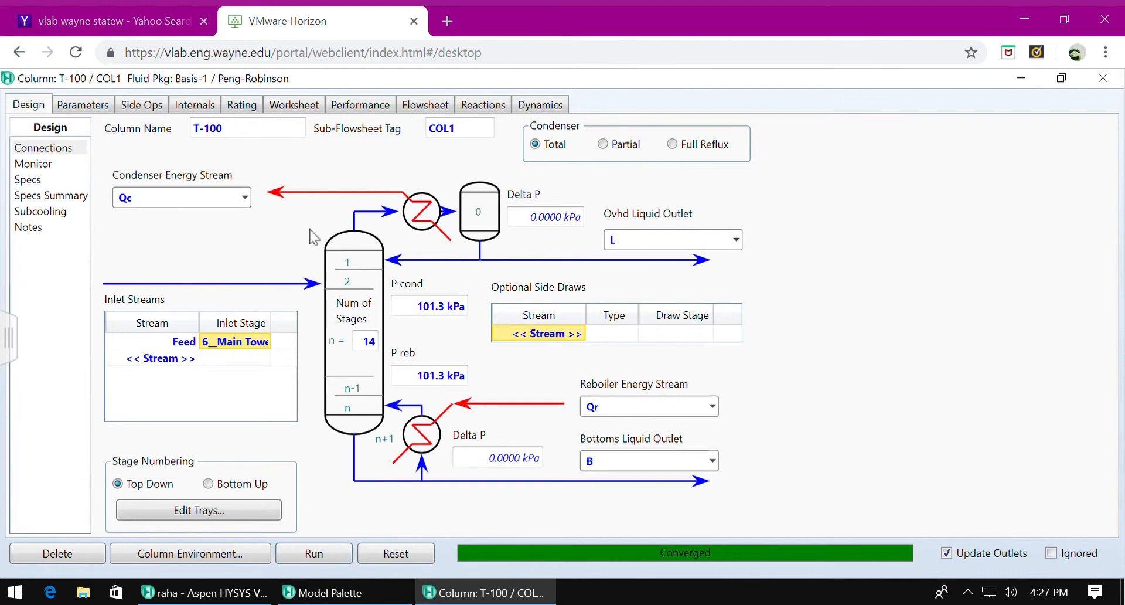
- Examine the compositions of T-100's feed, distillate and bottoms streams
left_click(291, 107)
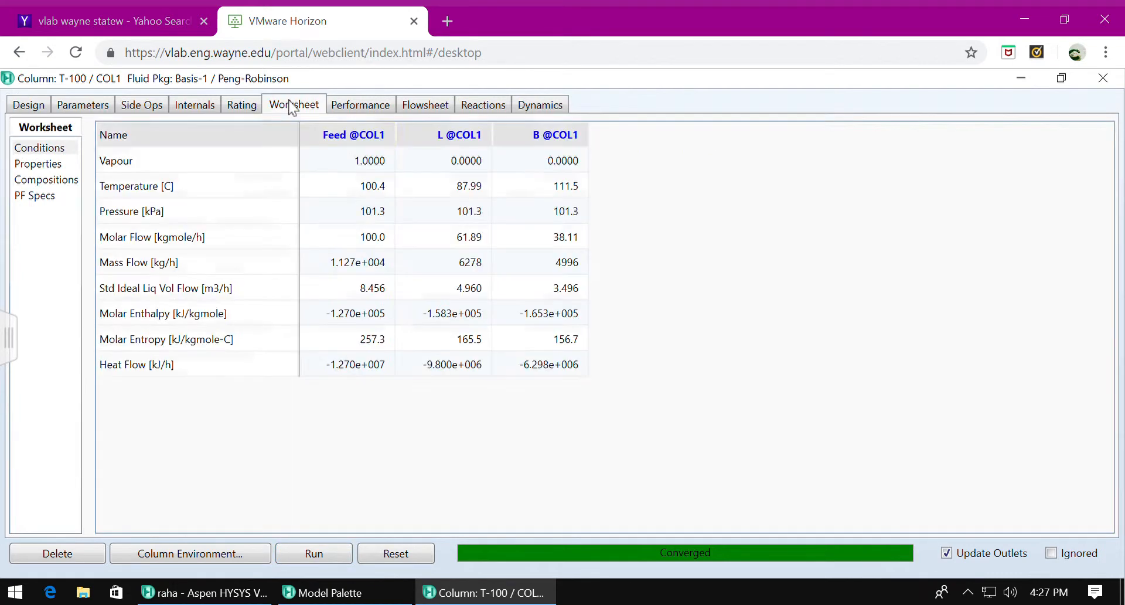
left_click(62, 182)
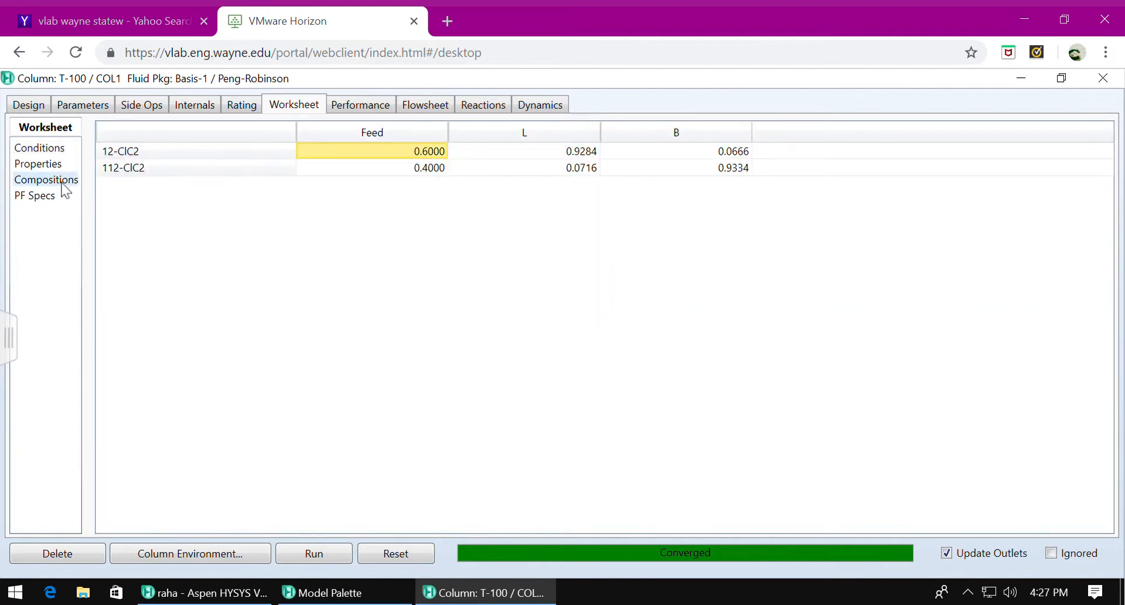